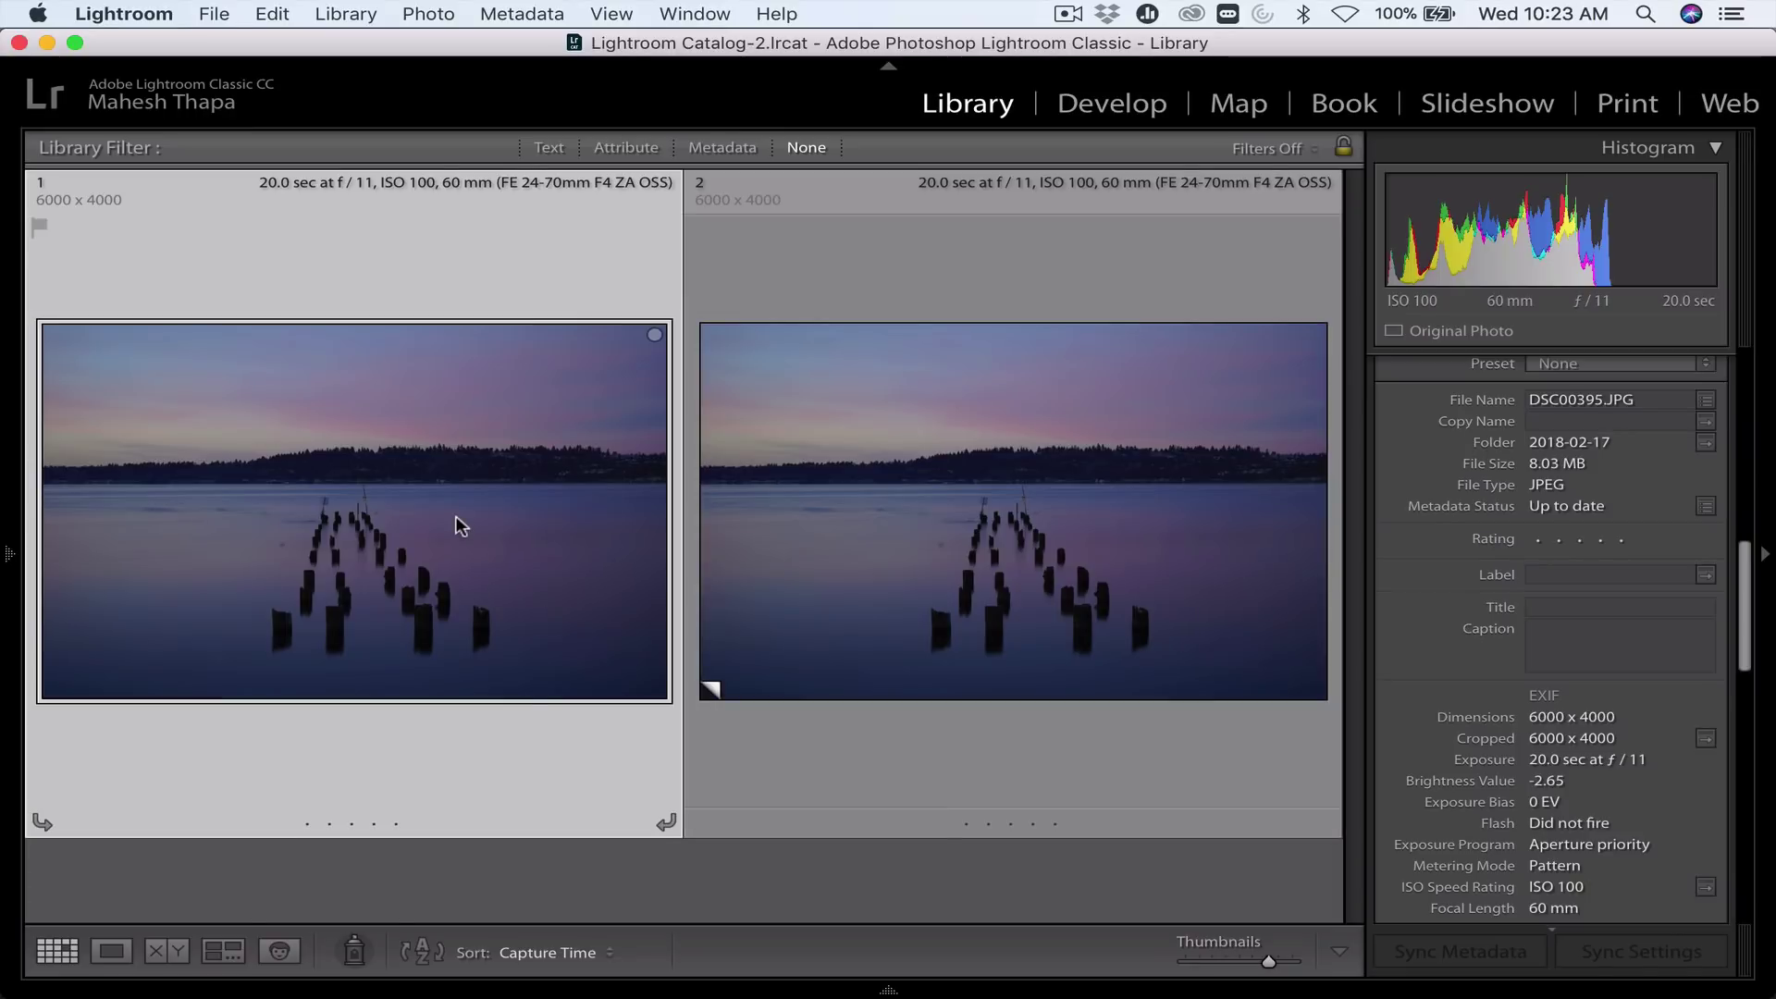
- Show the pier photo's virtual copy (Copy 1) in Loupe view and review its metadata
mouse_move(455, 517)
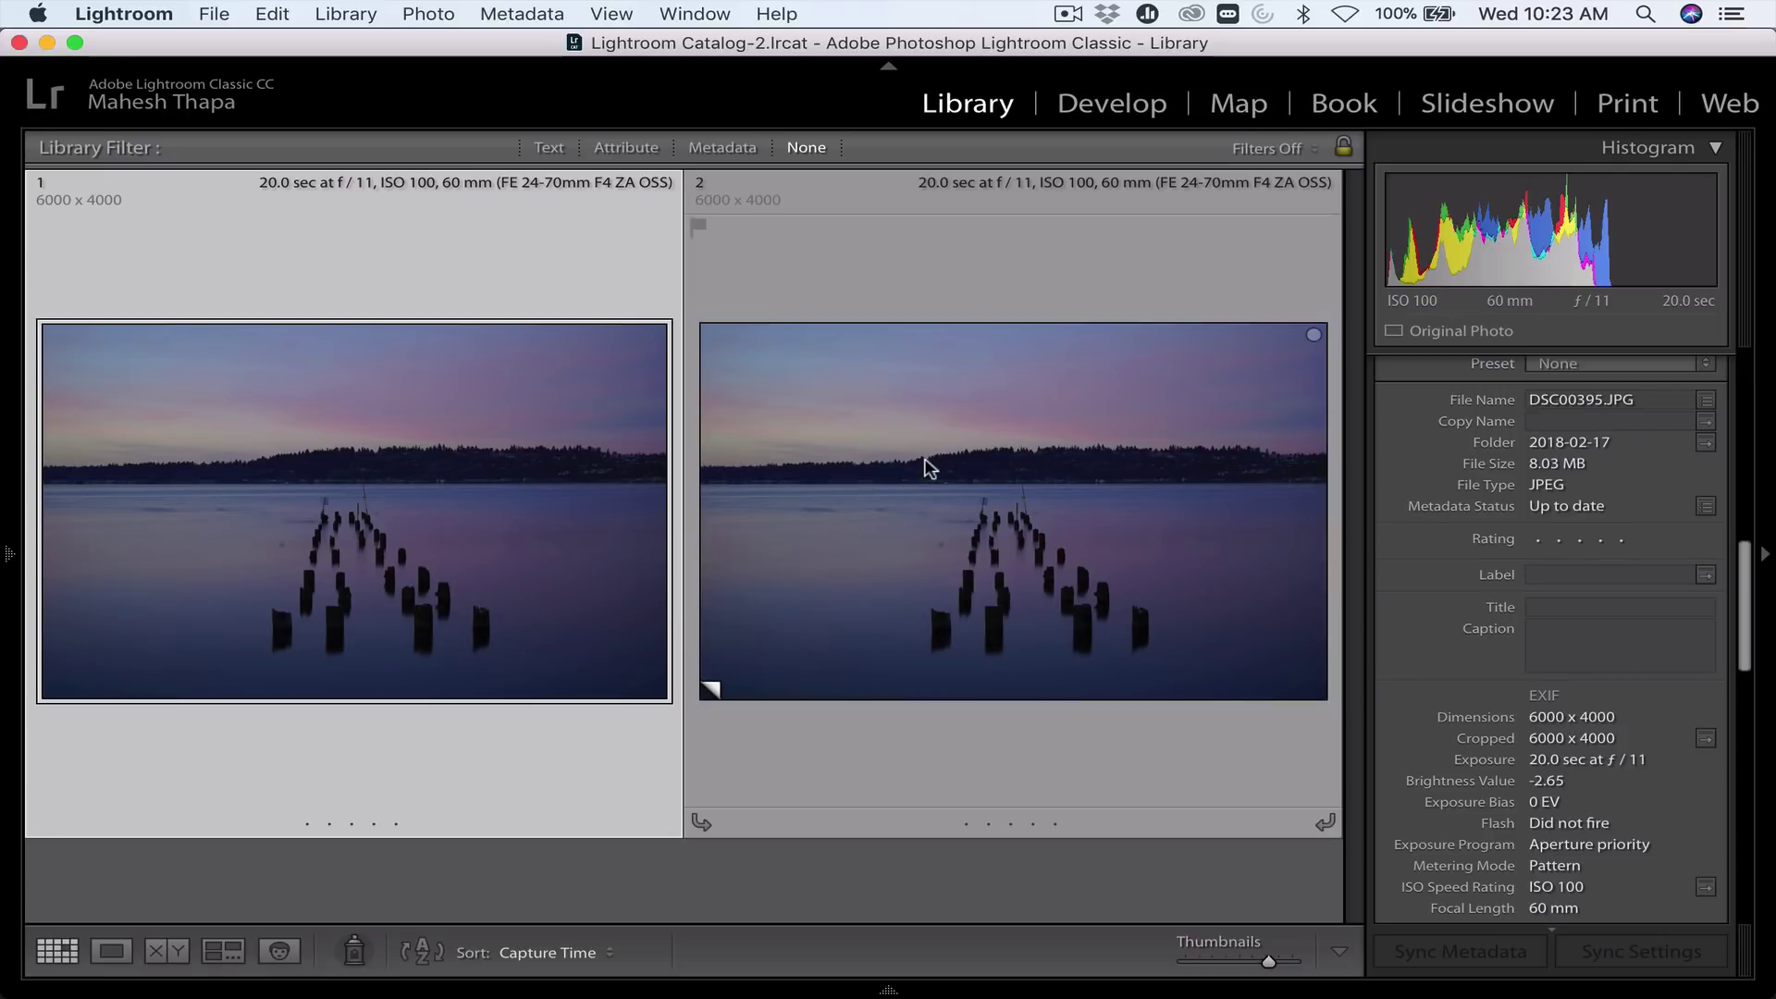
double_click(930, 467)
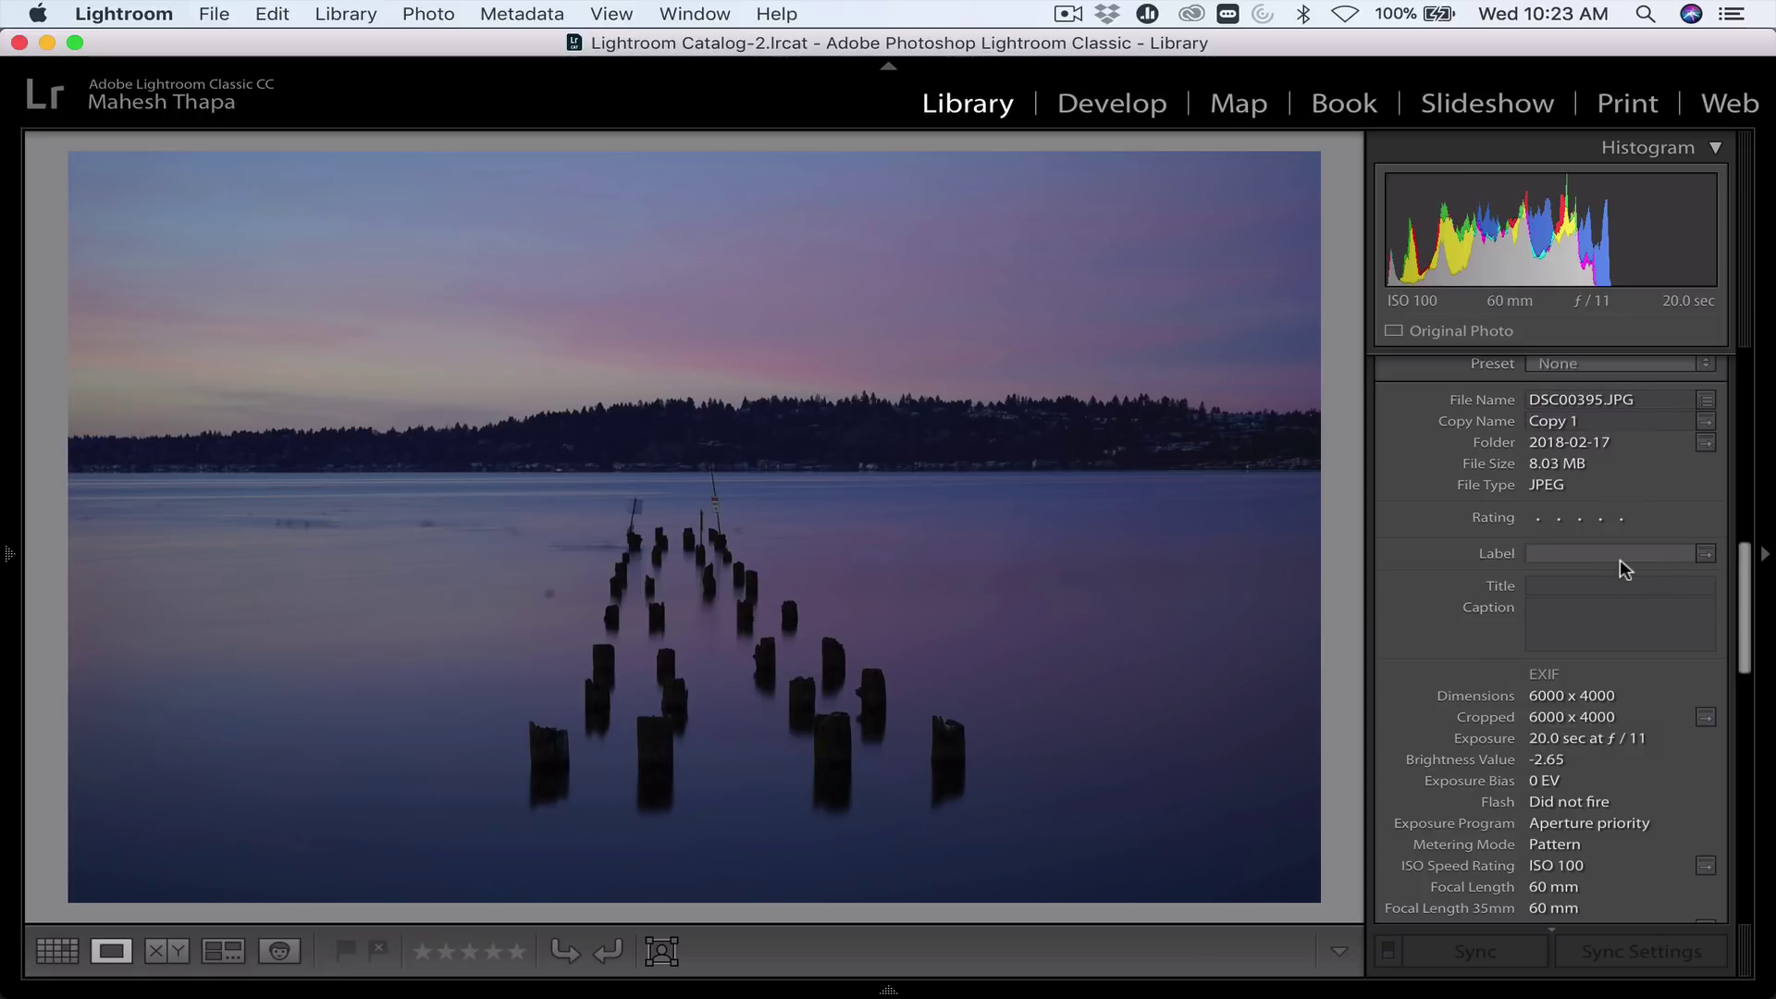
scroll(1619, 559, down, 3)
scroll(1619, 559, down, 1)
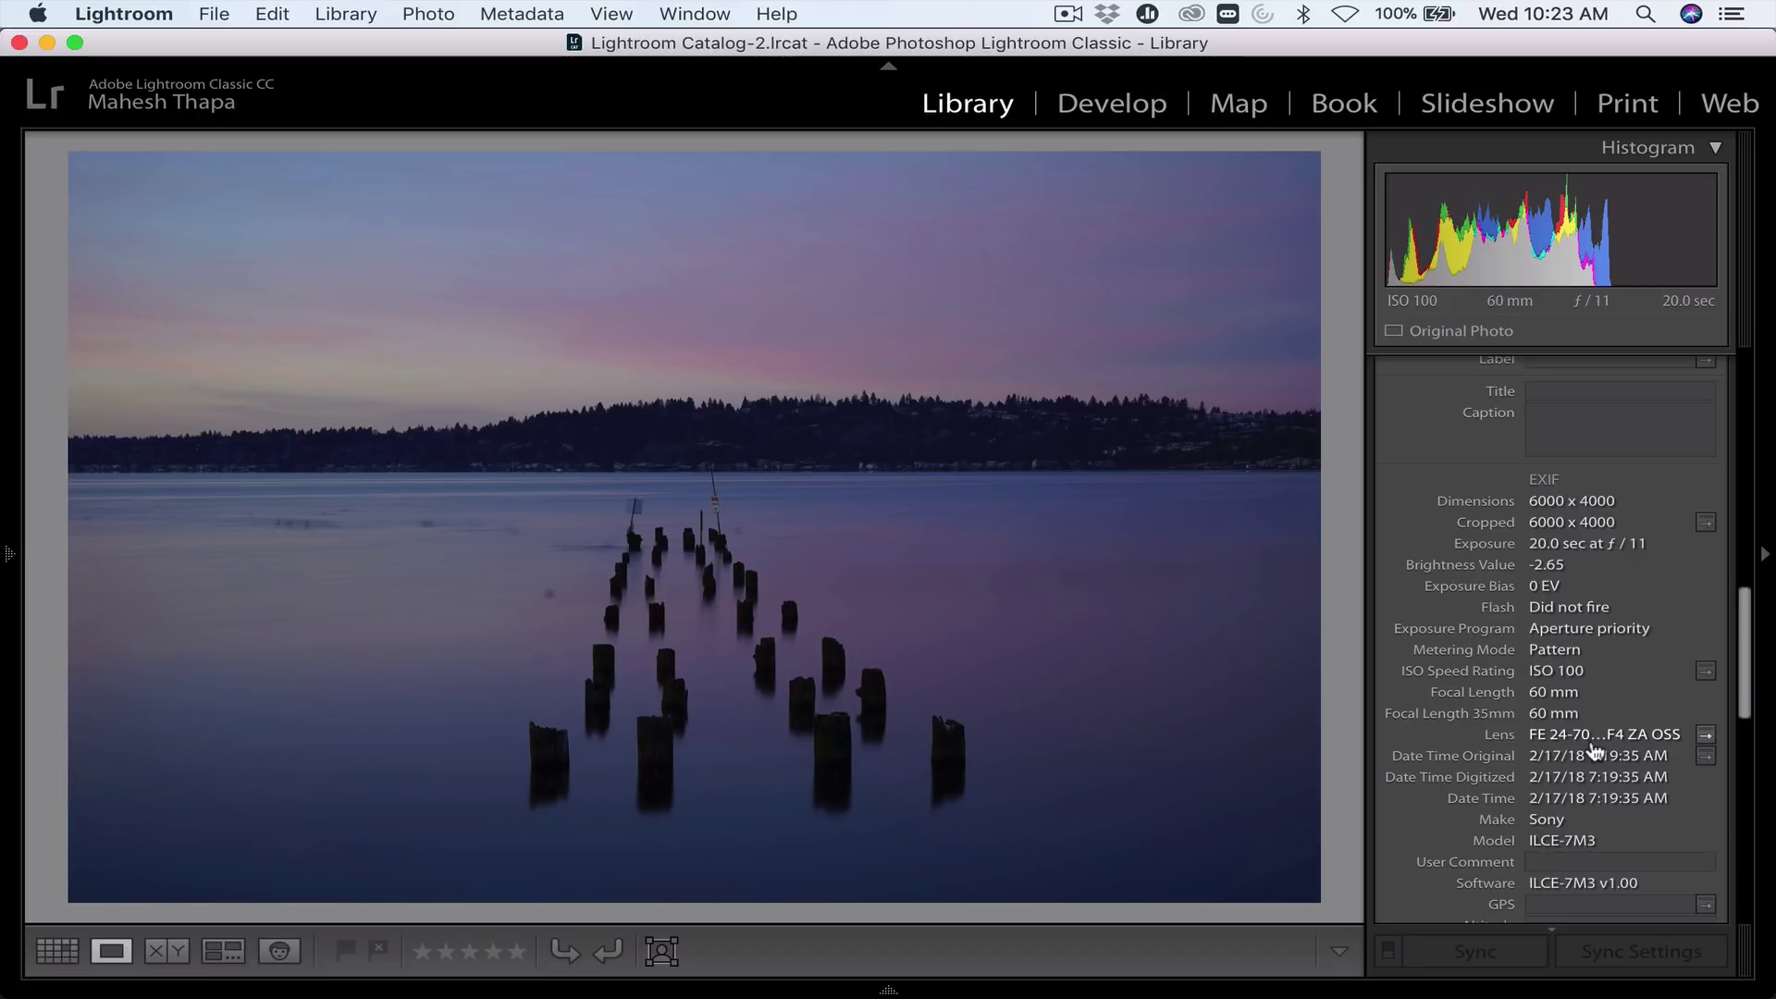
scroll(1572, 731, up, 10)
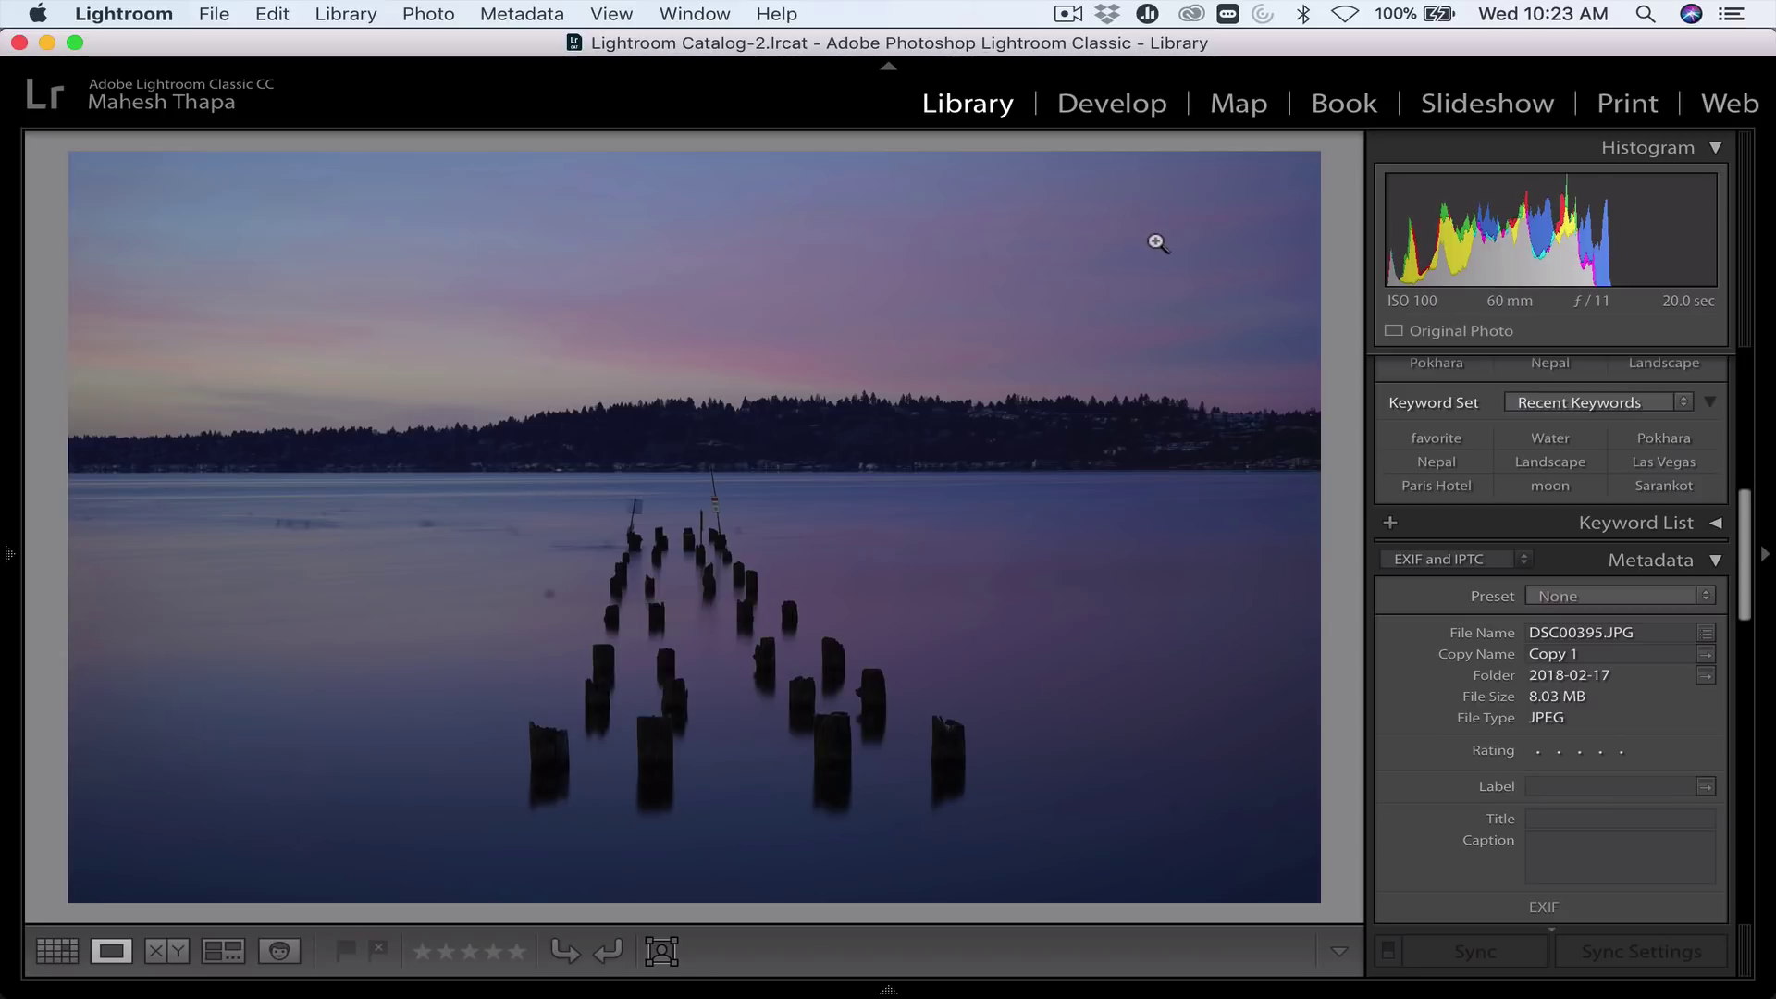
- Bring the pier photo into the Develop module and browse its adjustment panels
click(1110, 106)
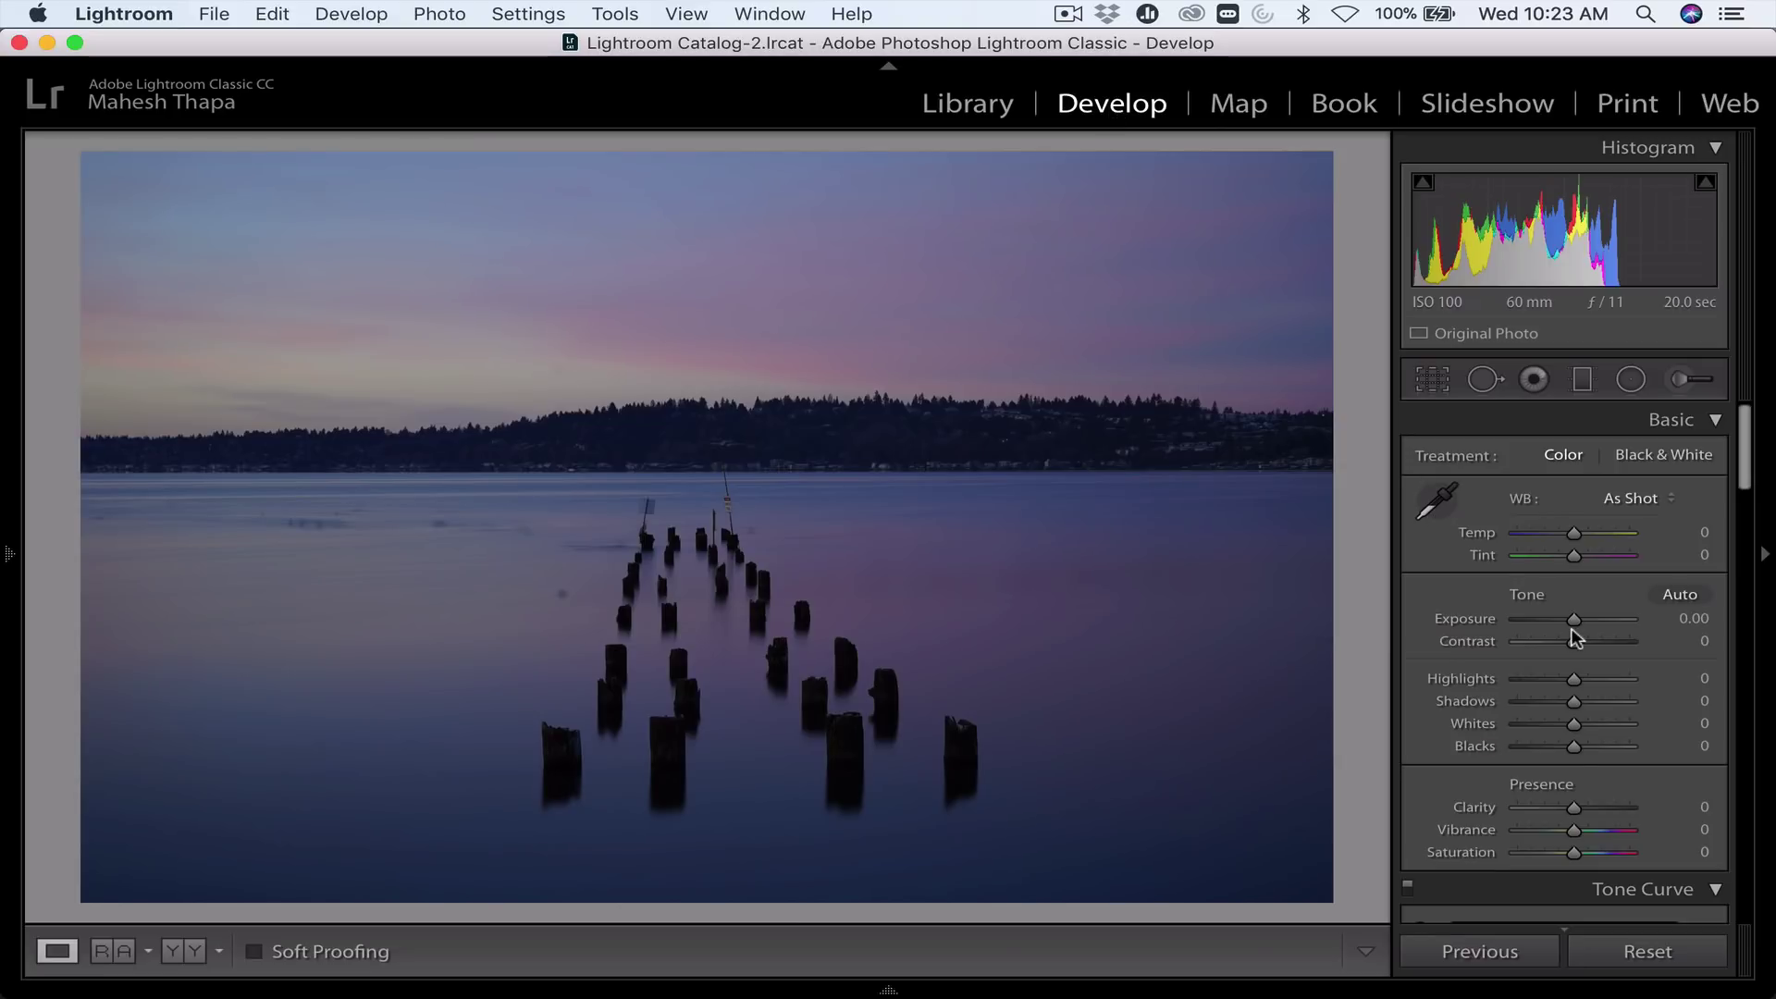
scroll(1576, 637, down, 5)
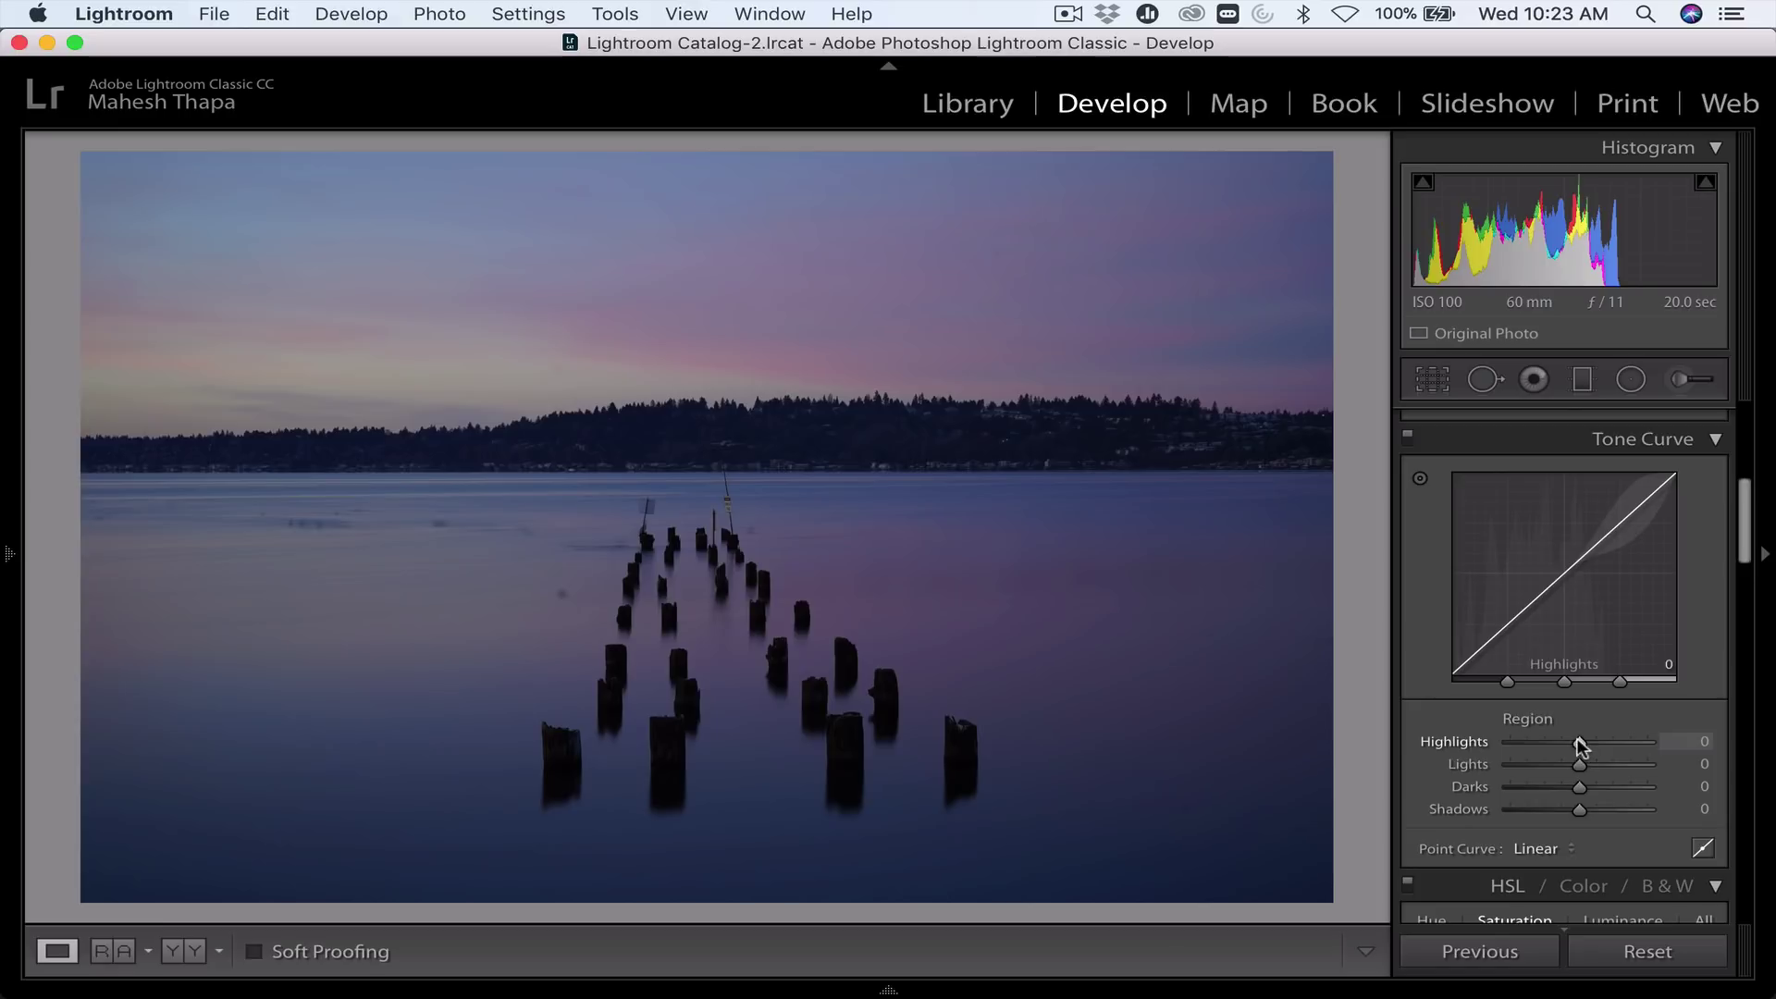
scroll(1580, 745, up, 5)
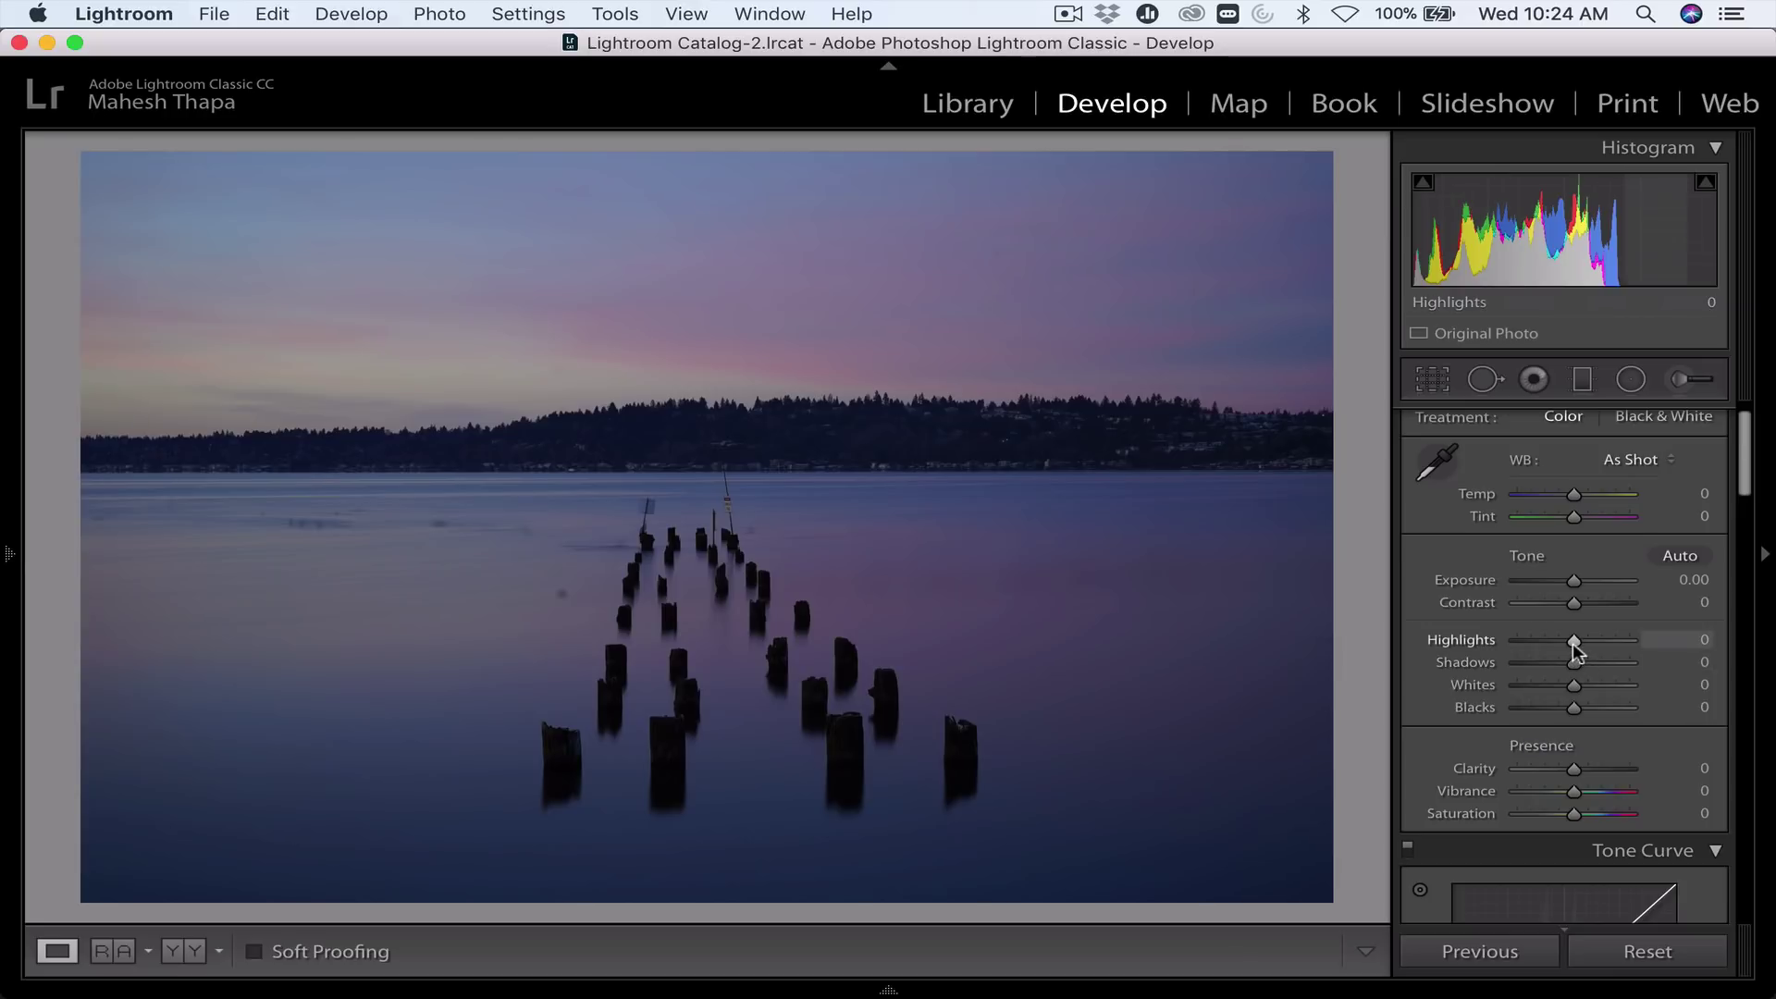
scroll(1572, 642, up, 2)
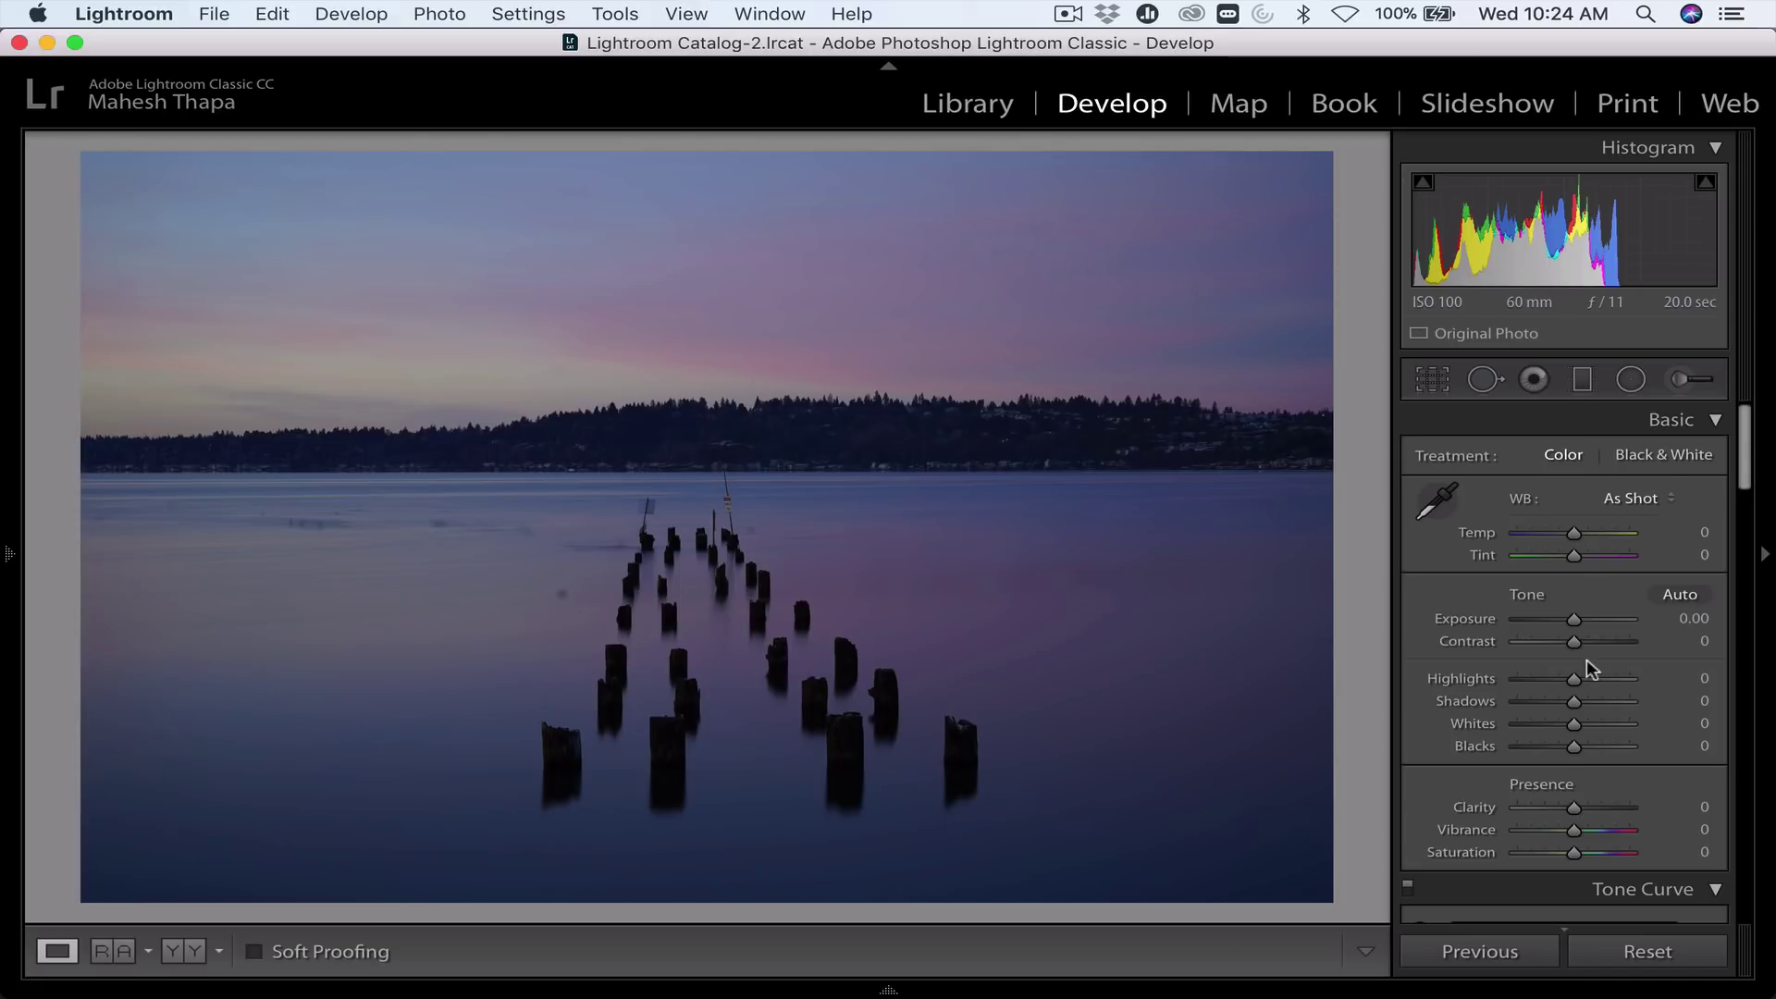
scroll(1586, 659, down, 10)
scroll(1587, 662, down, 3)
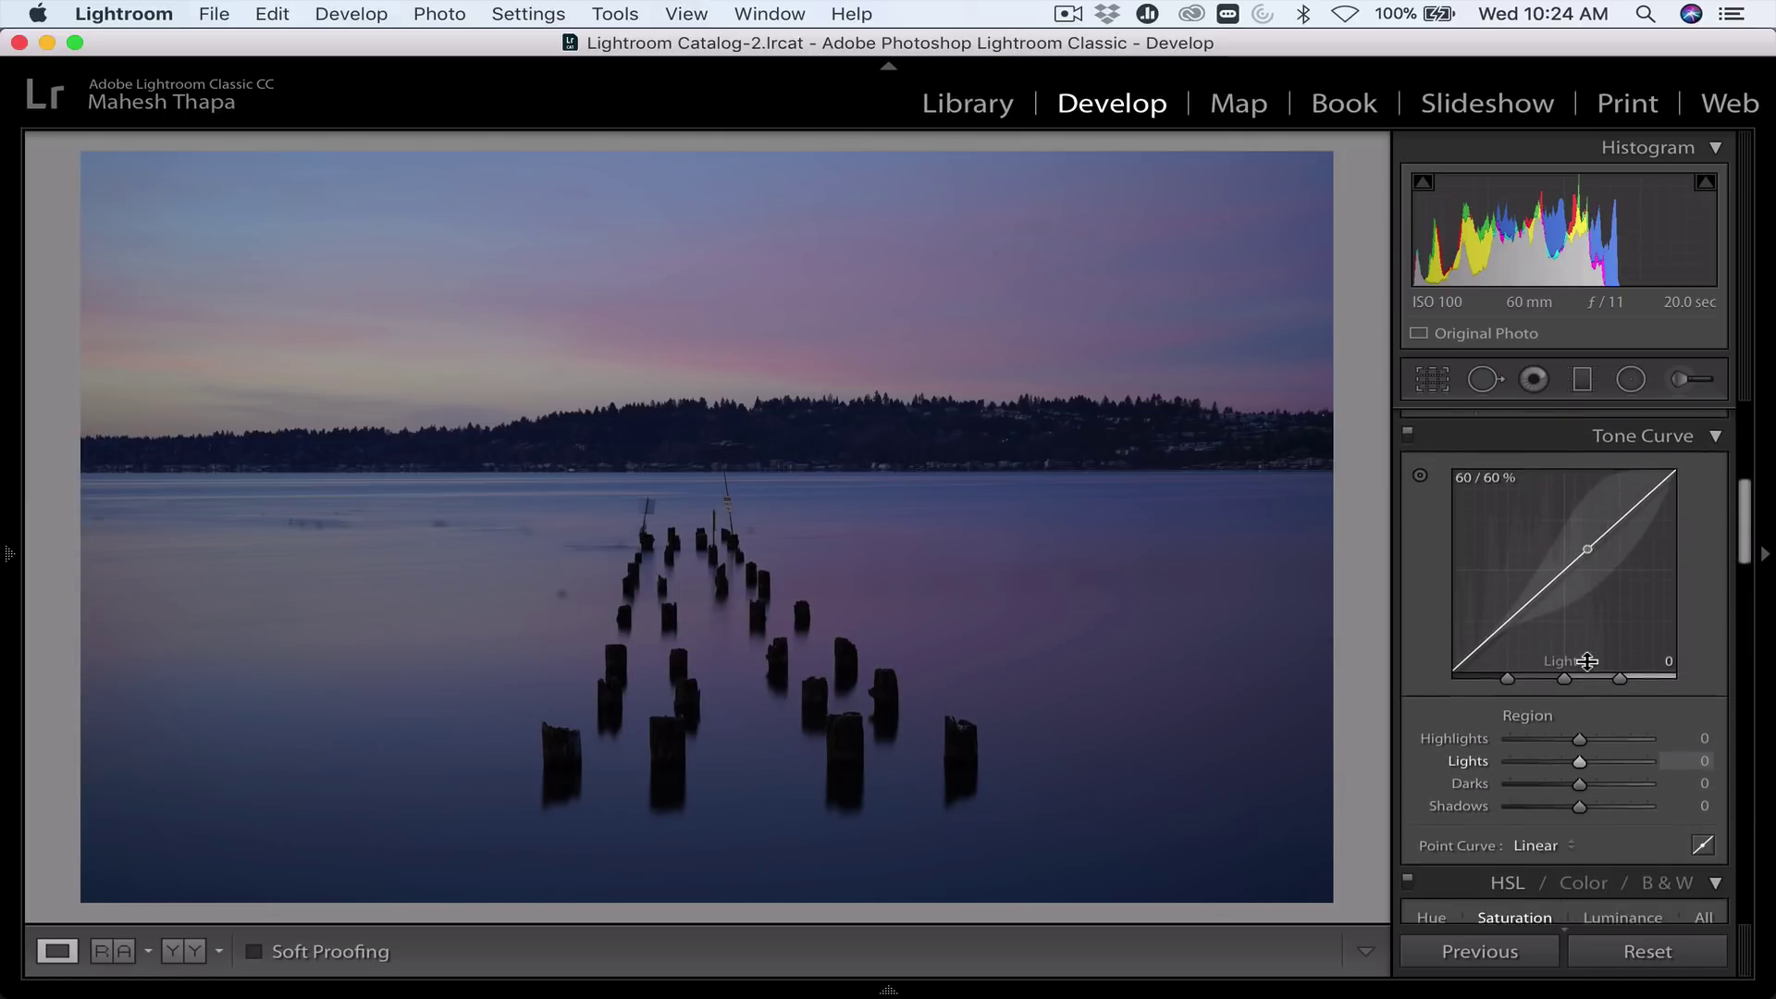
scroll(1591, 670, up, 8)
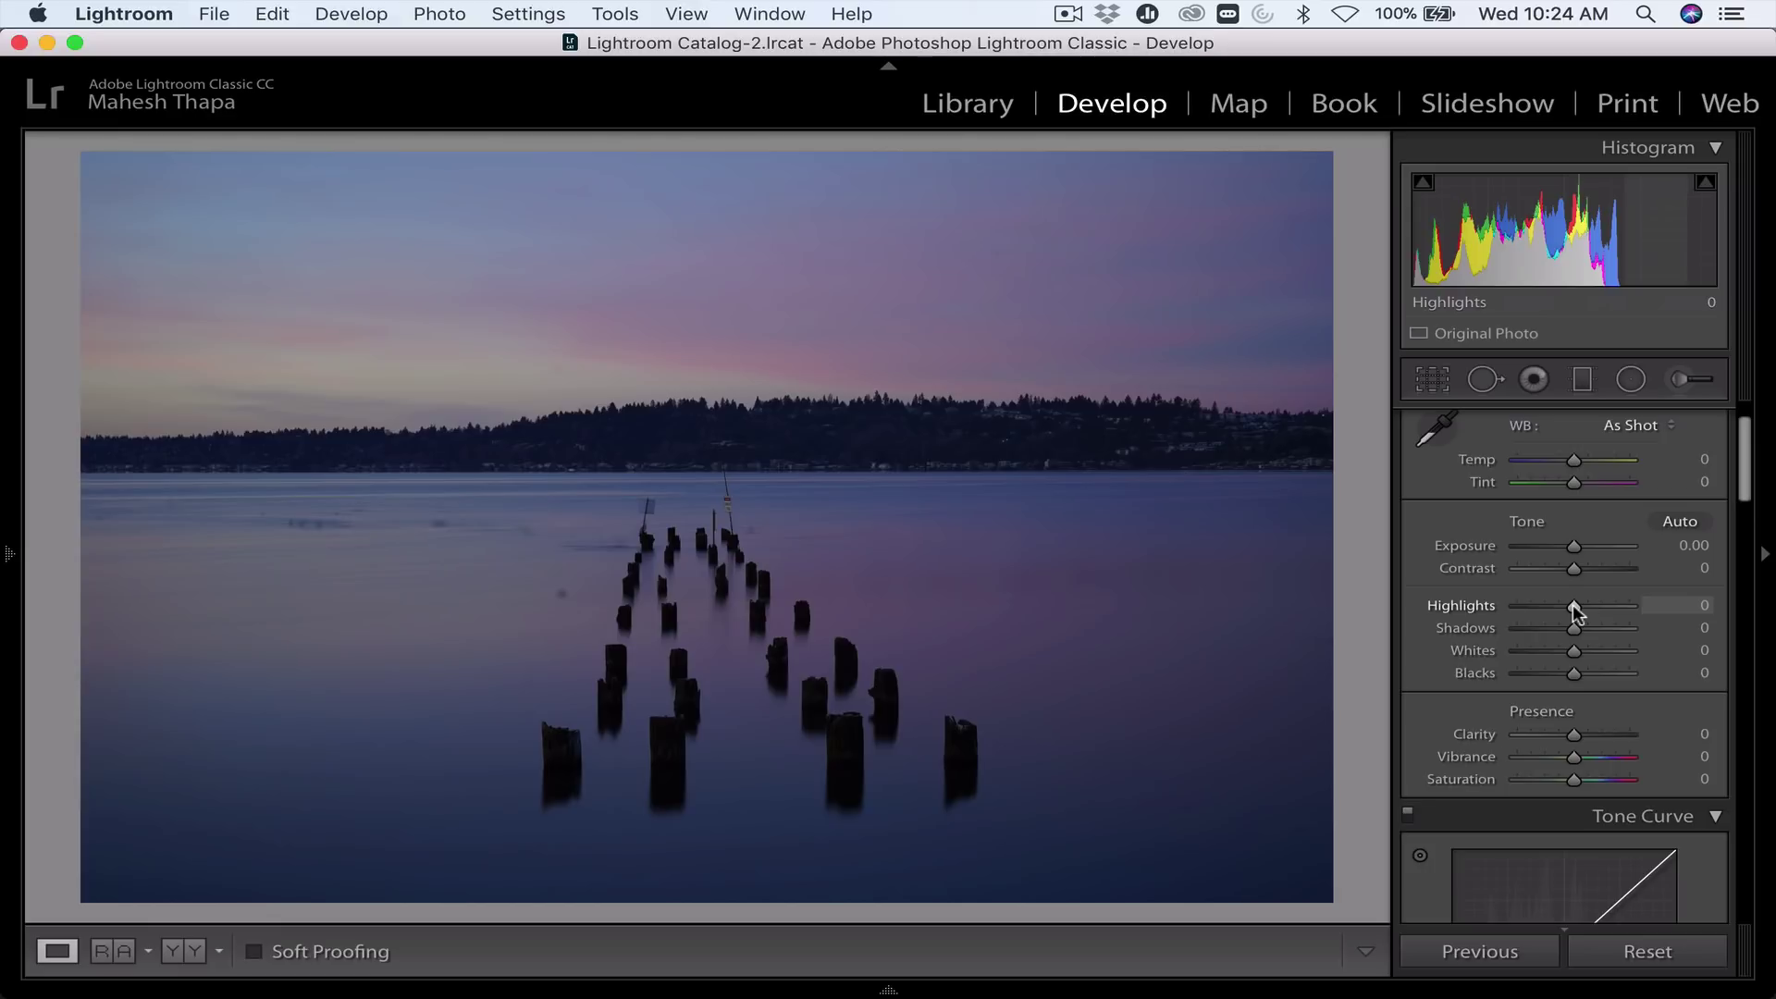
- Test Basic Highlights at +100 and +56, finally leaving it at +1
drag(1573, 605, 1647, 604)
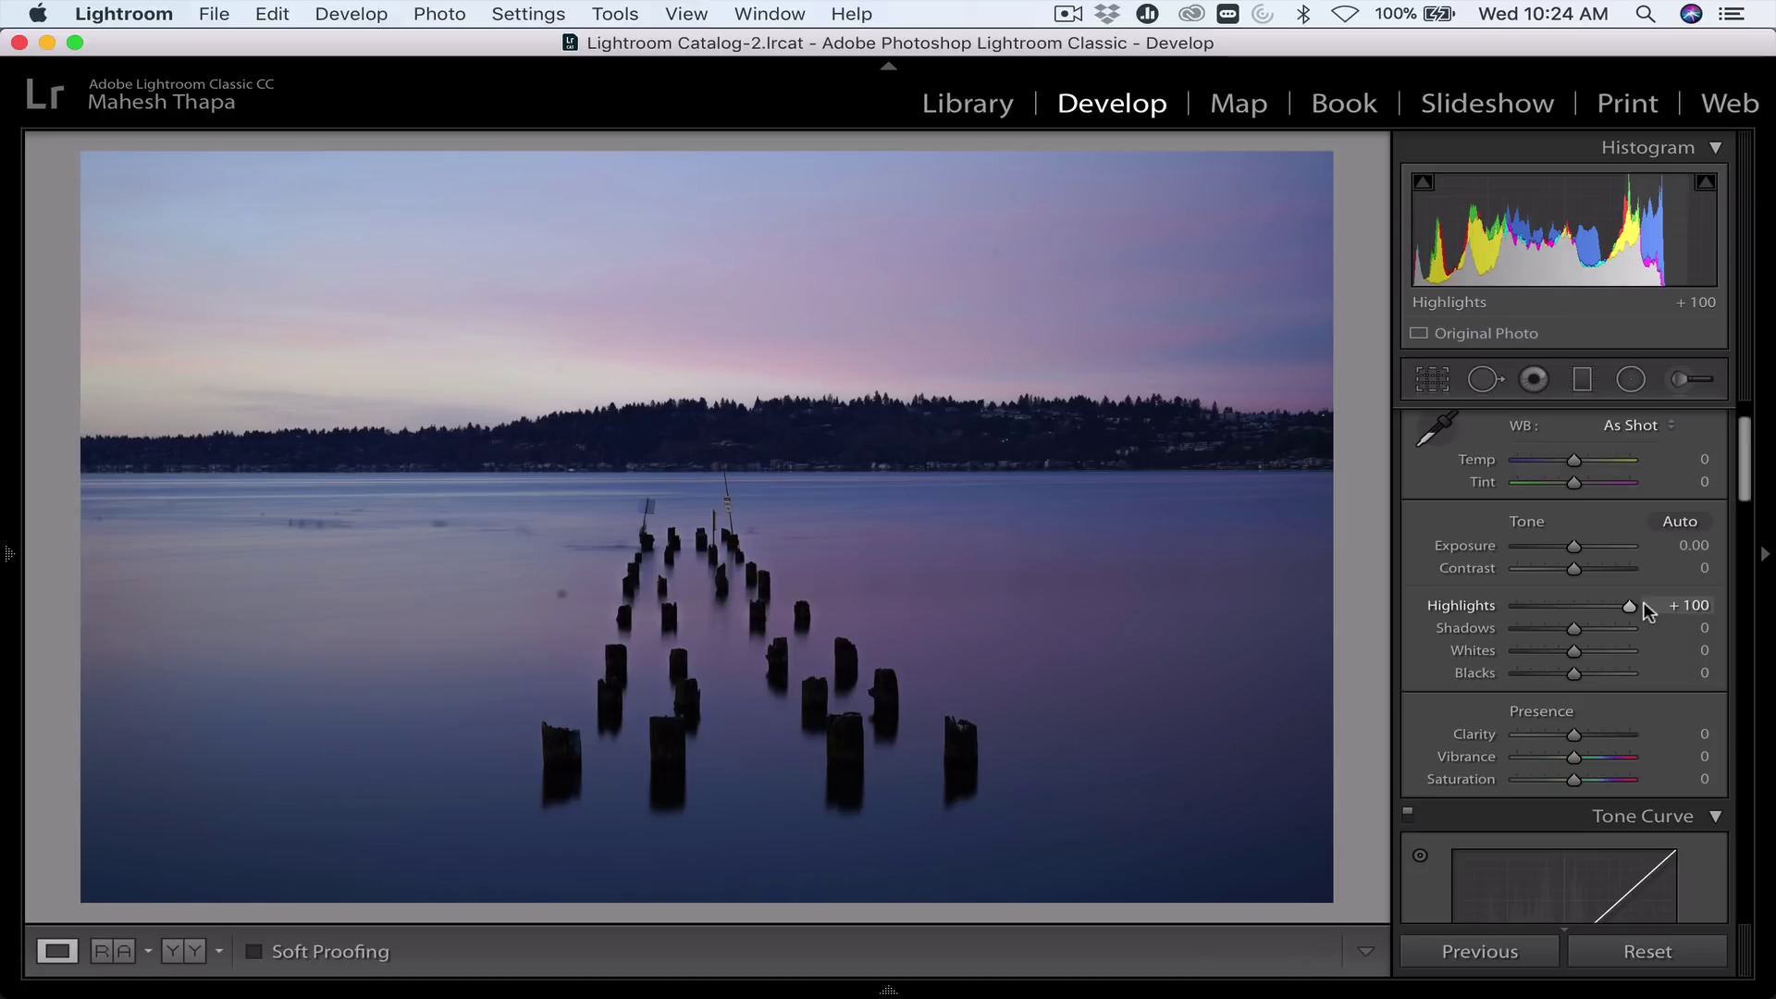
mouse_move(1630, 605)
mouse_down()
mouse_move(1601, 603)
mouse_move(1641, 603)
mouse_up()
drag(1640, 605, 1574, 609)
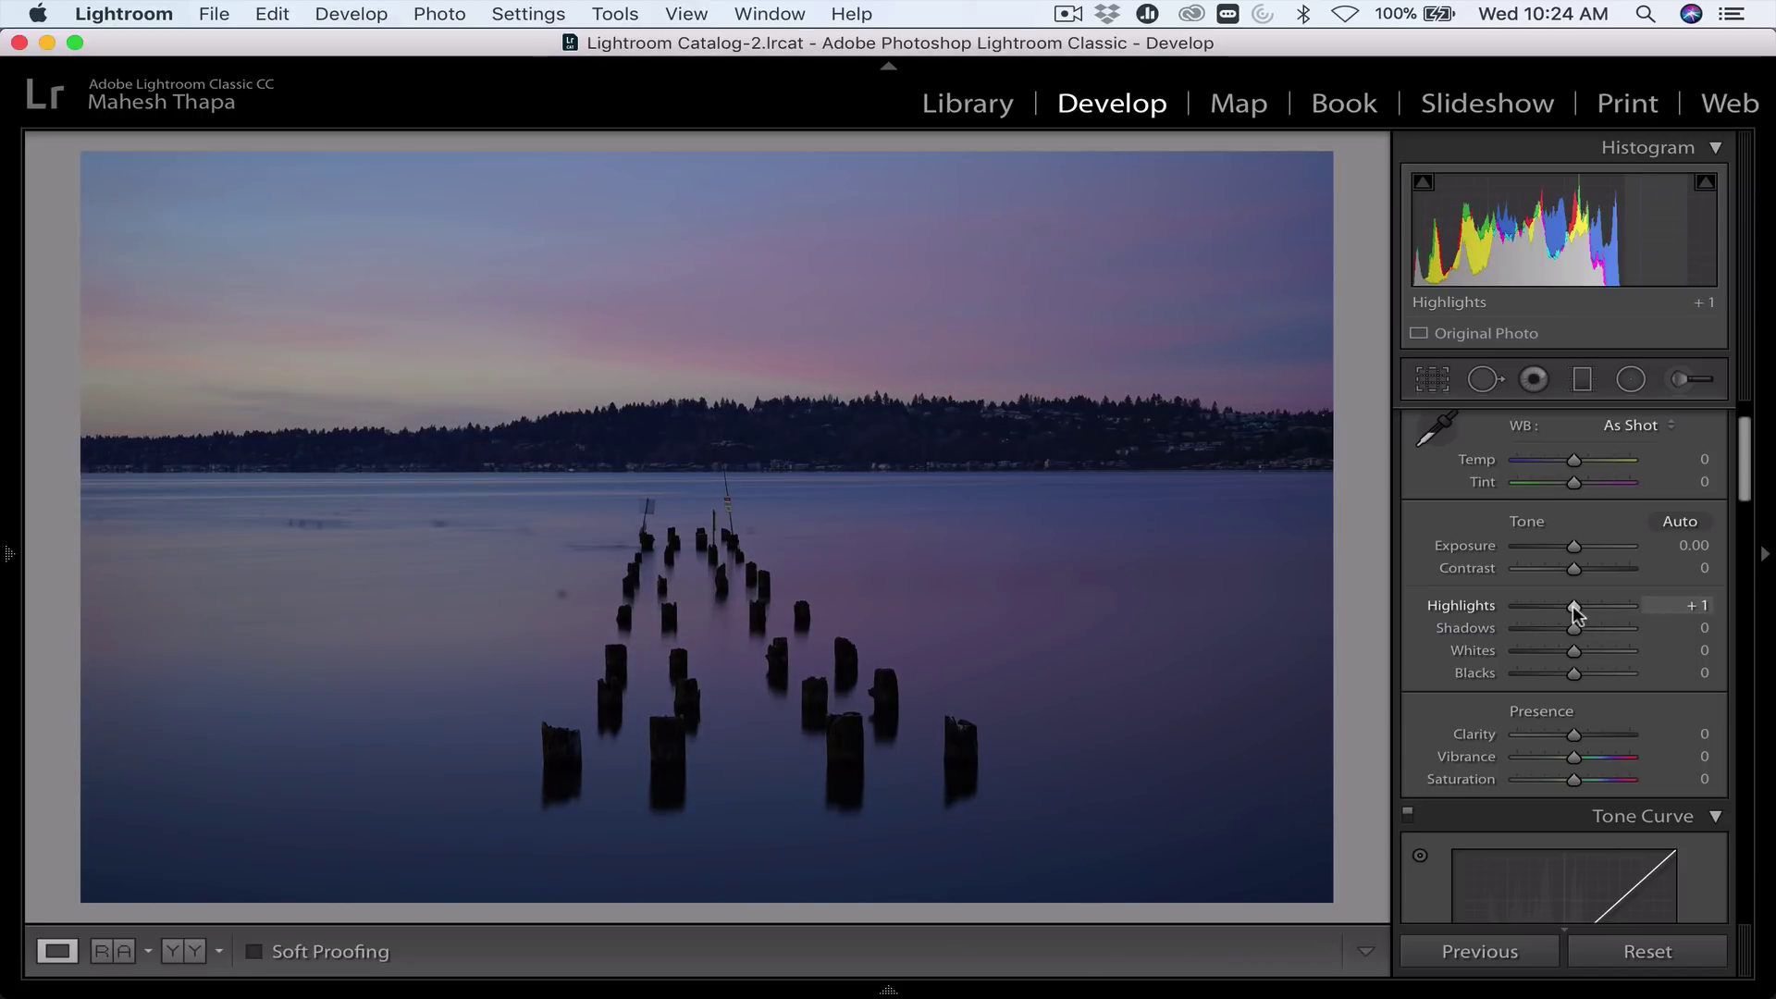
- Raise the Tone Curve's Highlights region to +100, resetting it once and reapplying
scroll(1584, 644, down, 10)
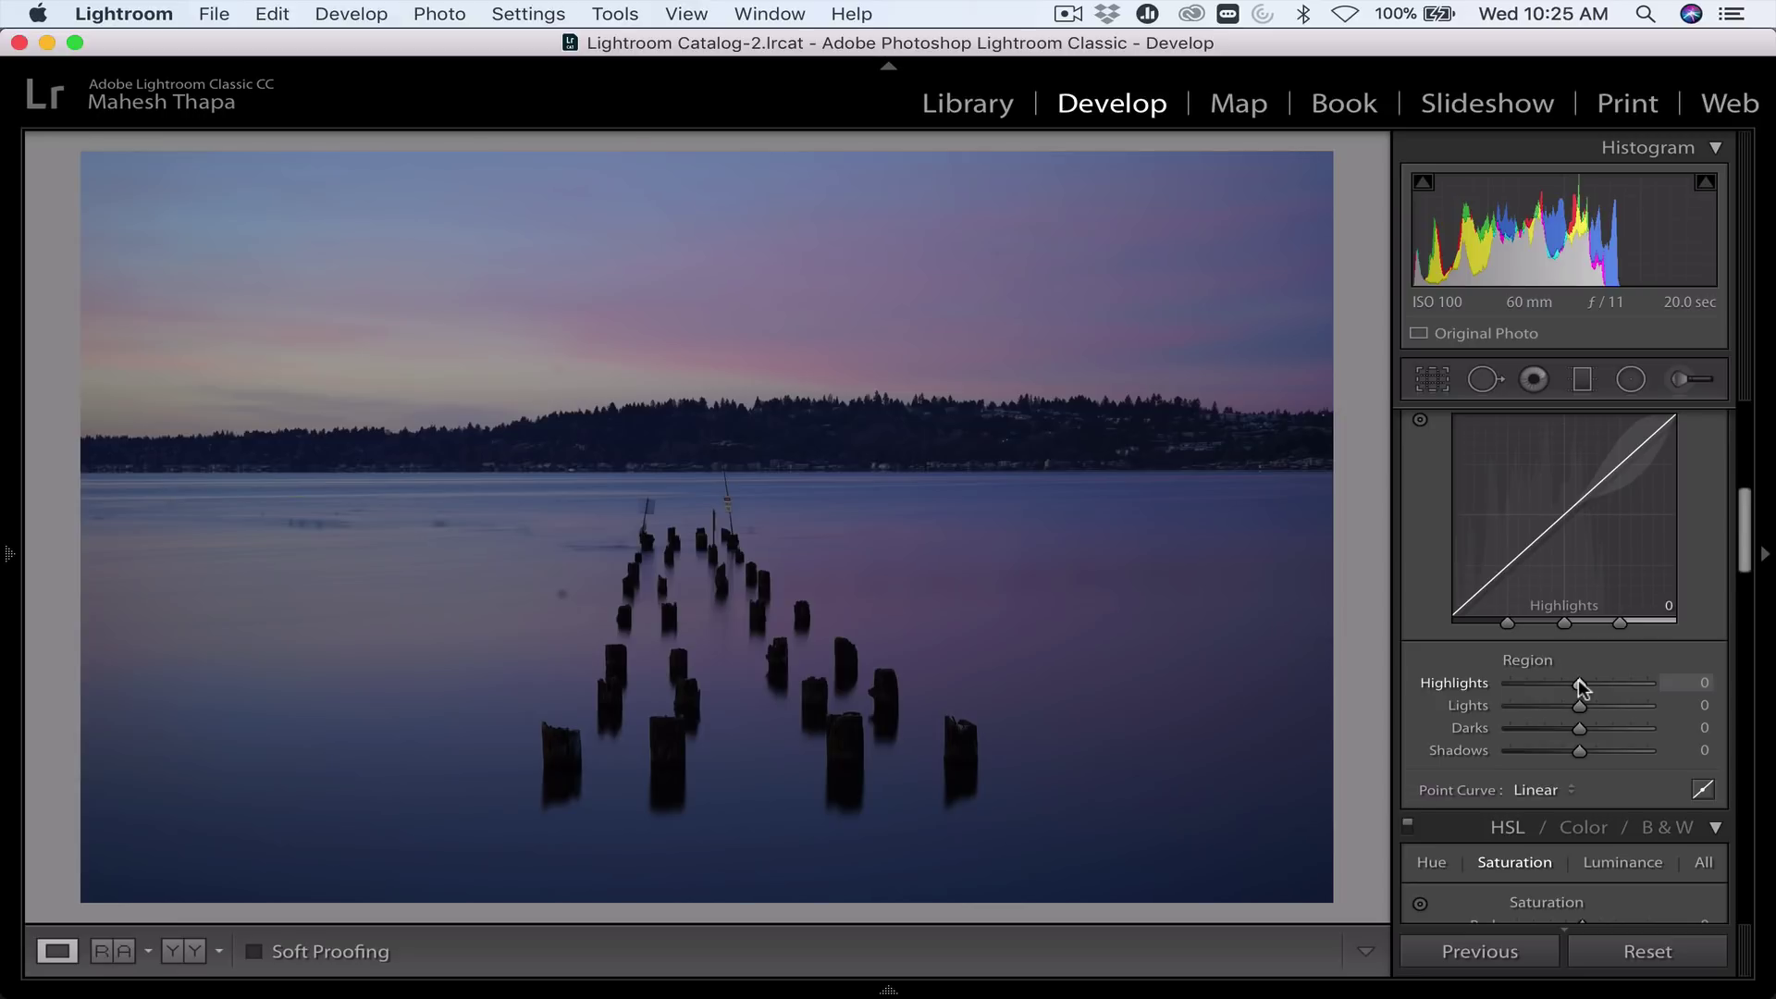
drag(1579, 679, 1723, 692)
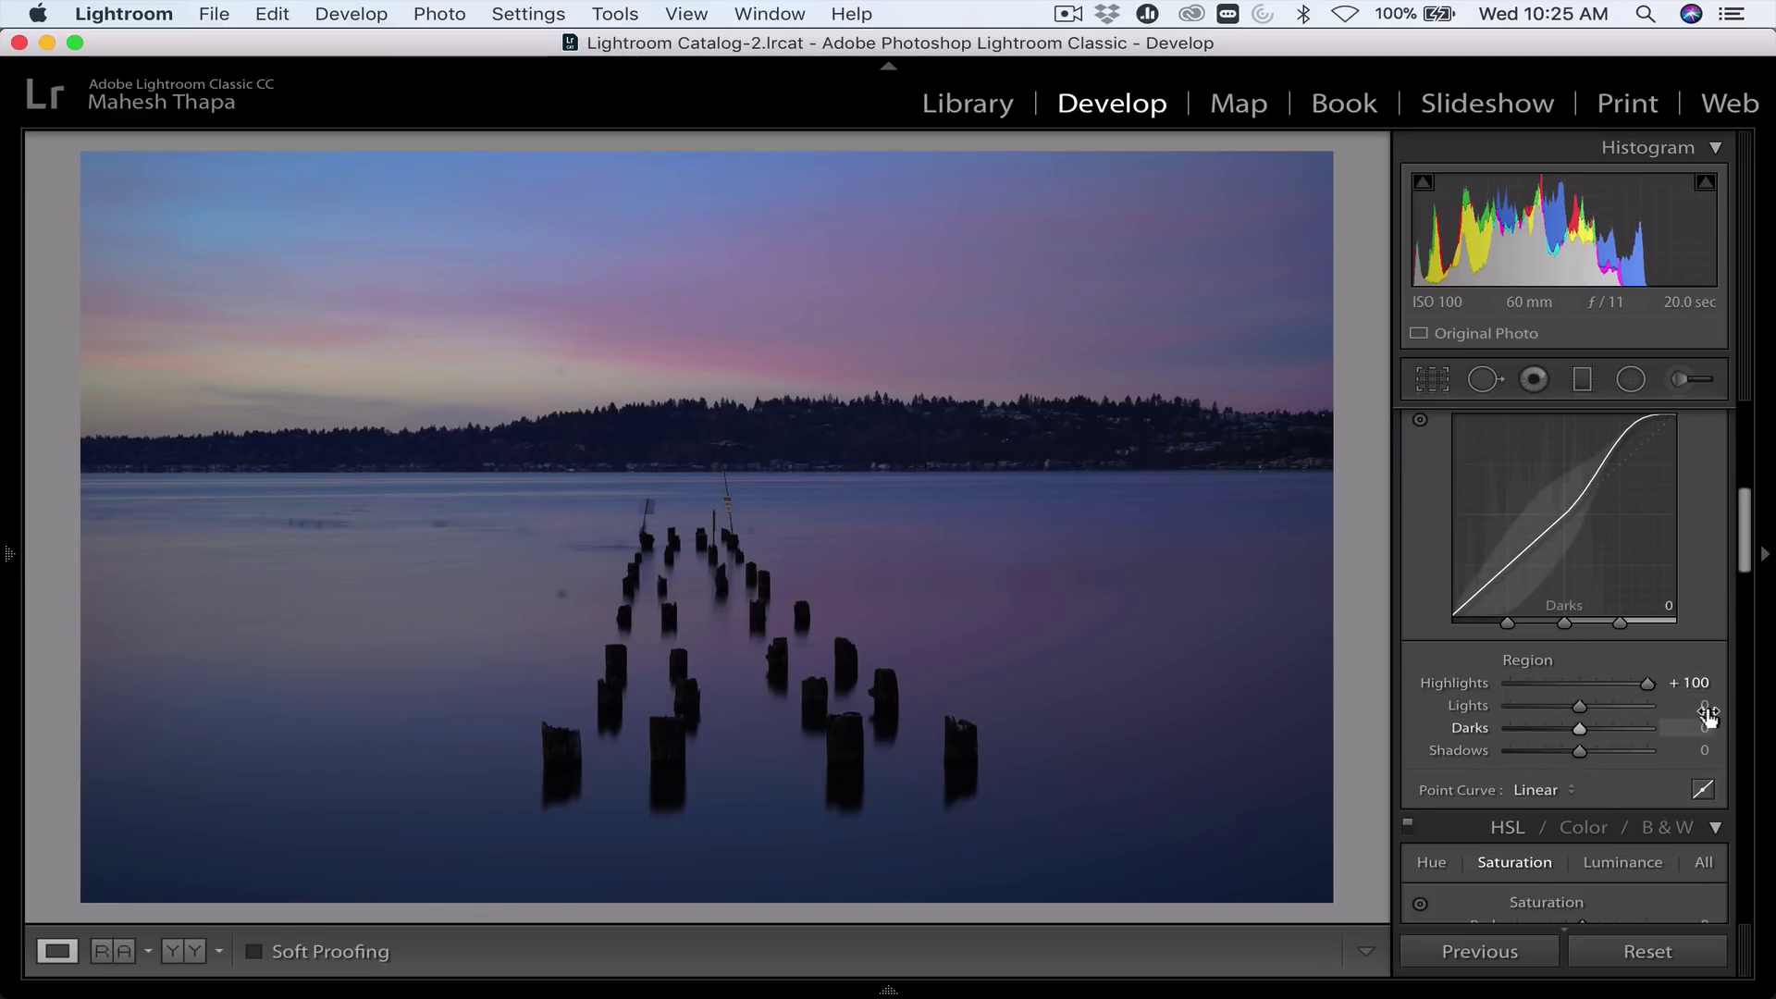
double_click(1645, 683)
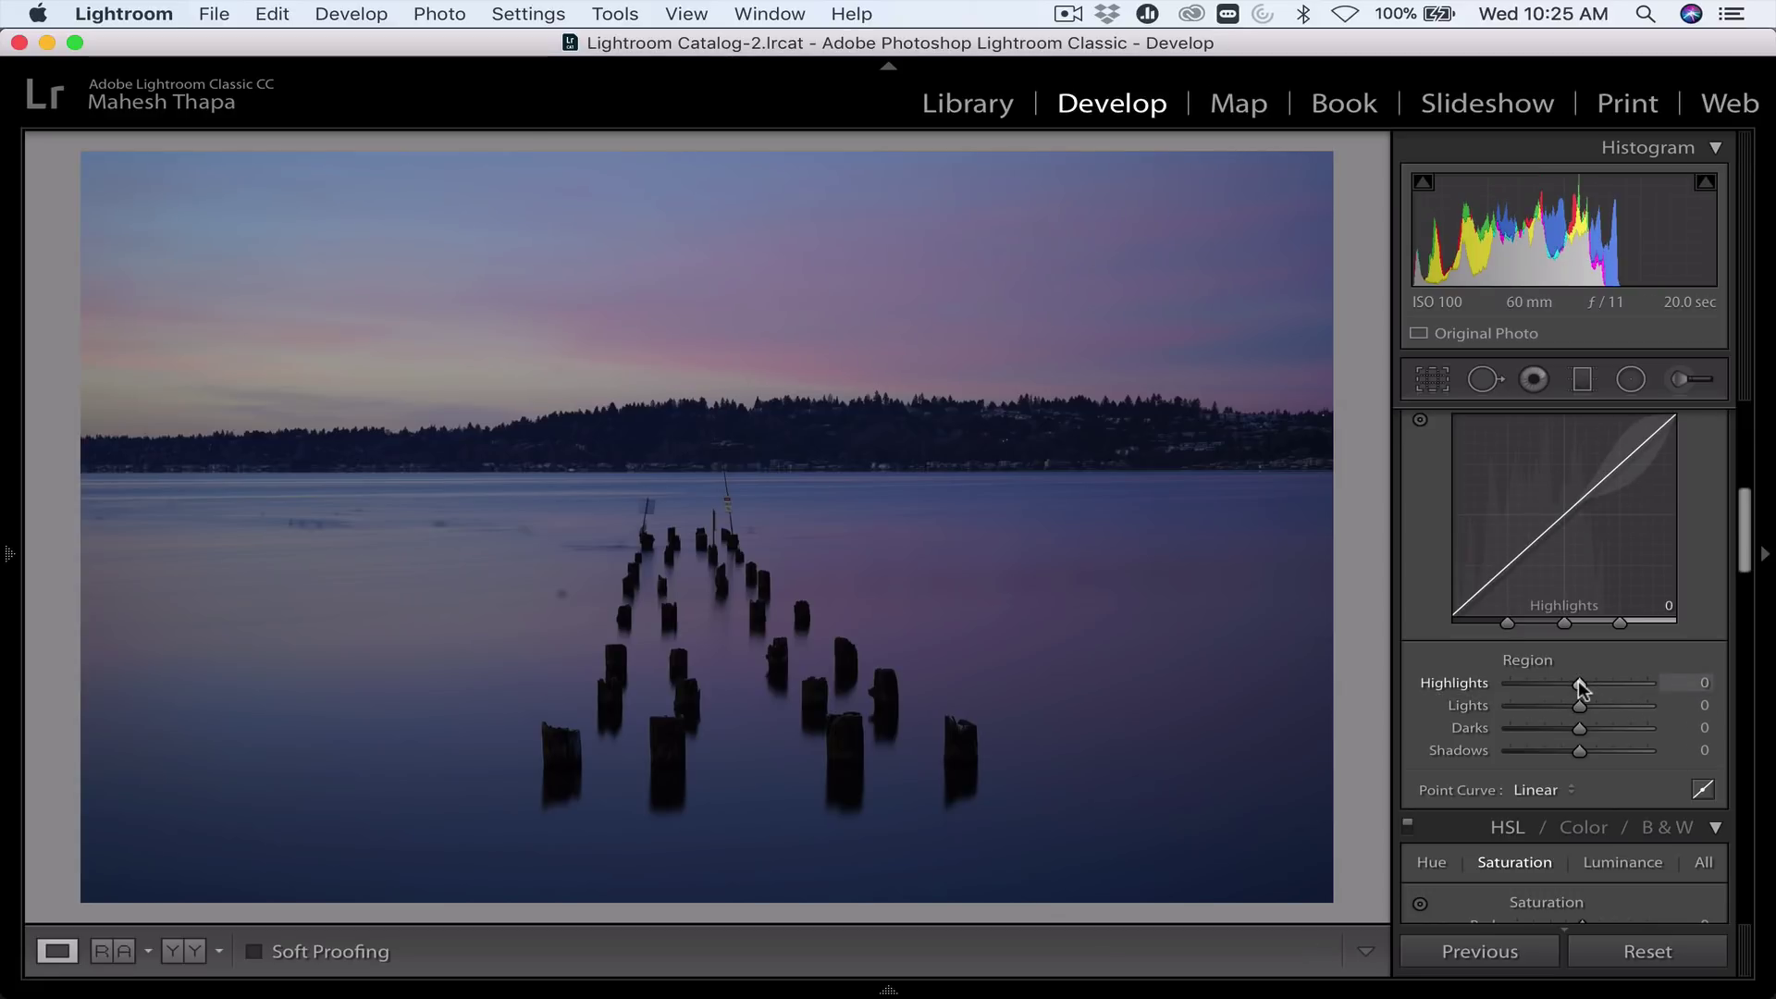
drag(1579, 683, 1713, 685)
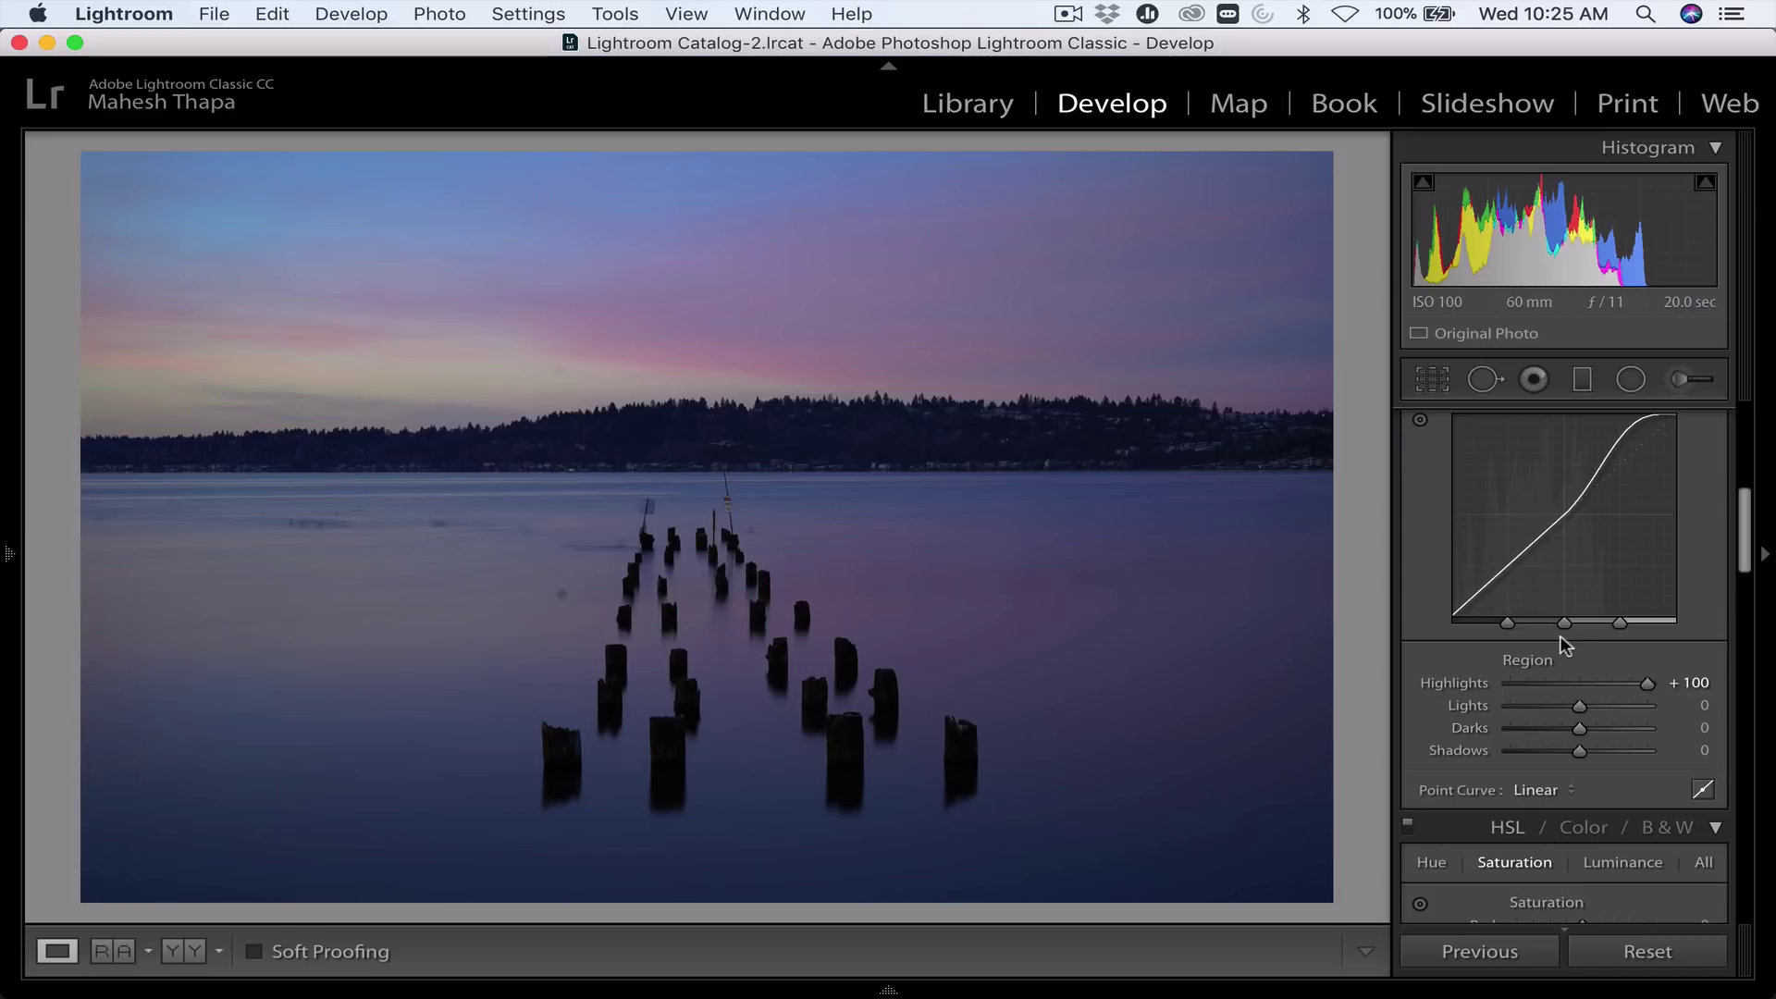
- Set the Basic panel's Exposure to +0.15
scroll(1562, 638, up, 5)
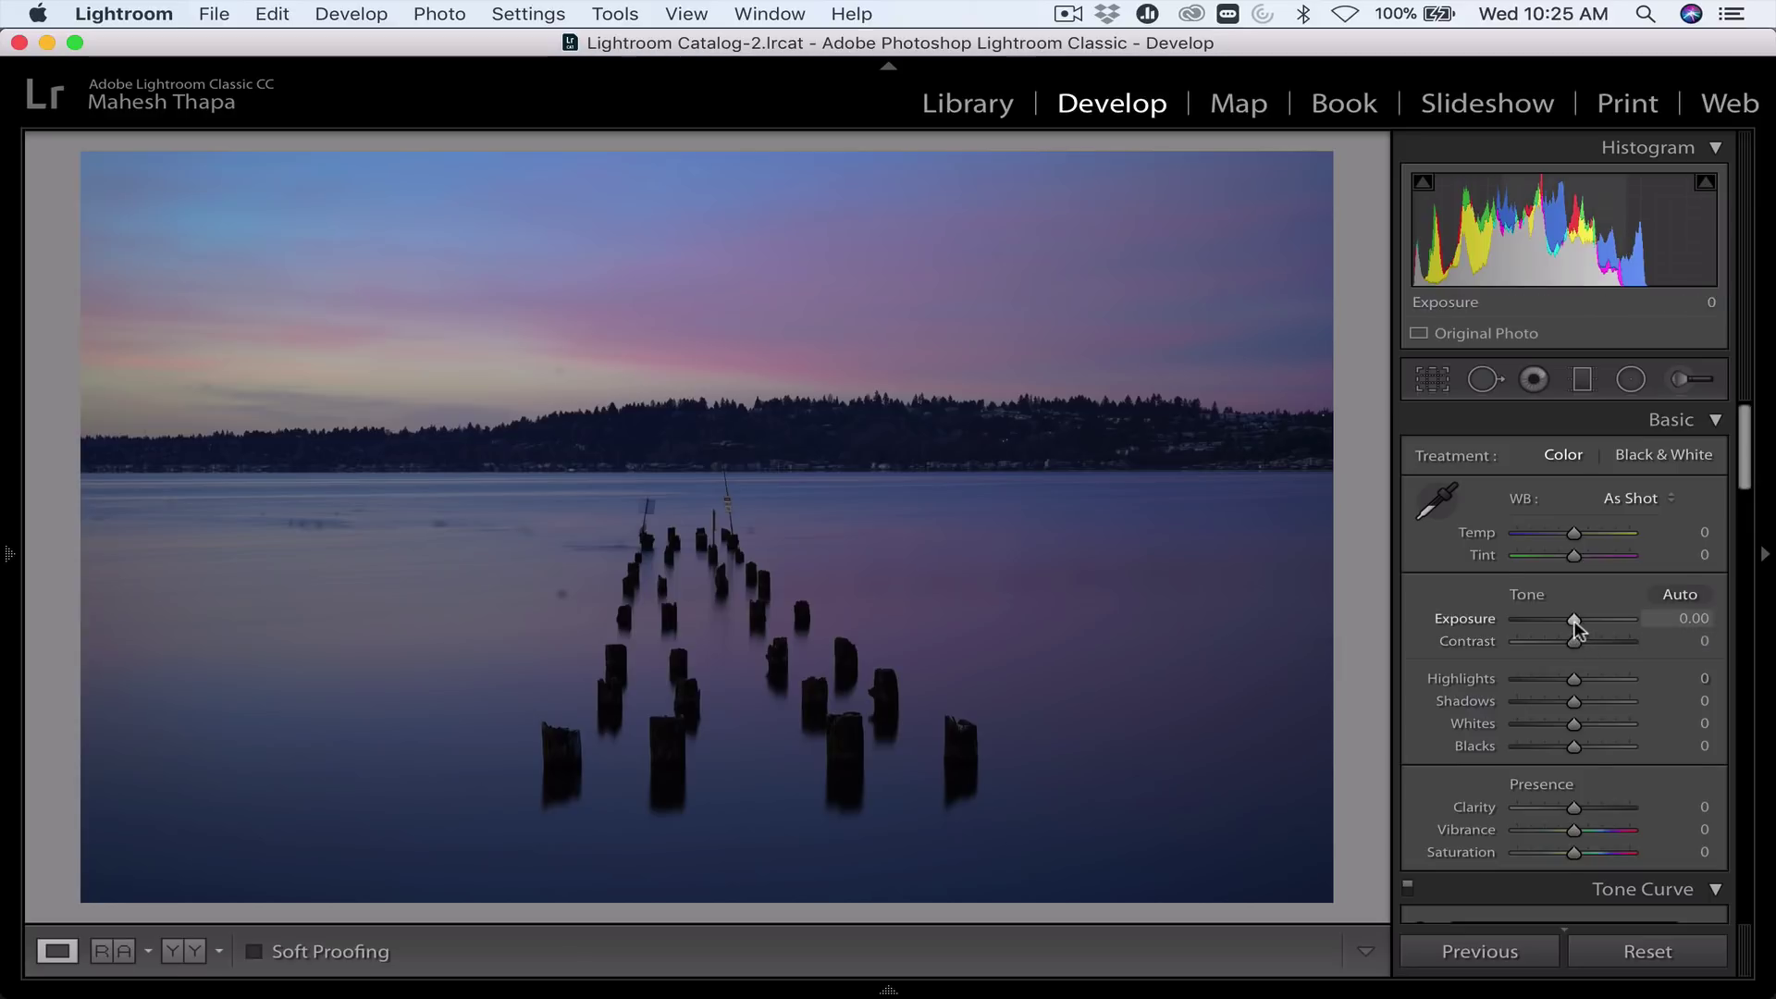
drag(1575, 624, 1578, 625)
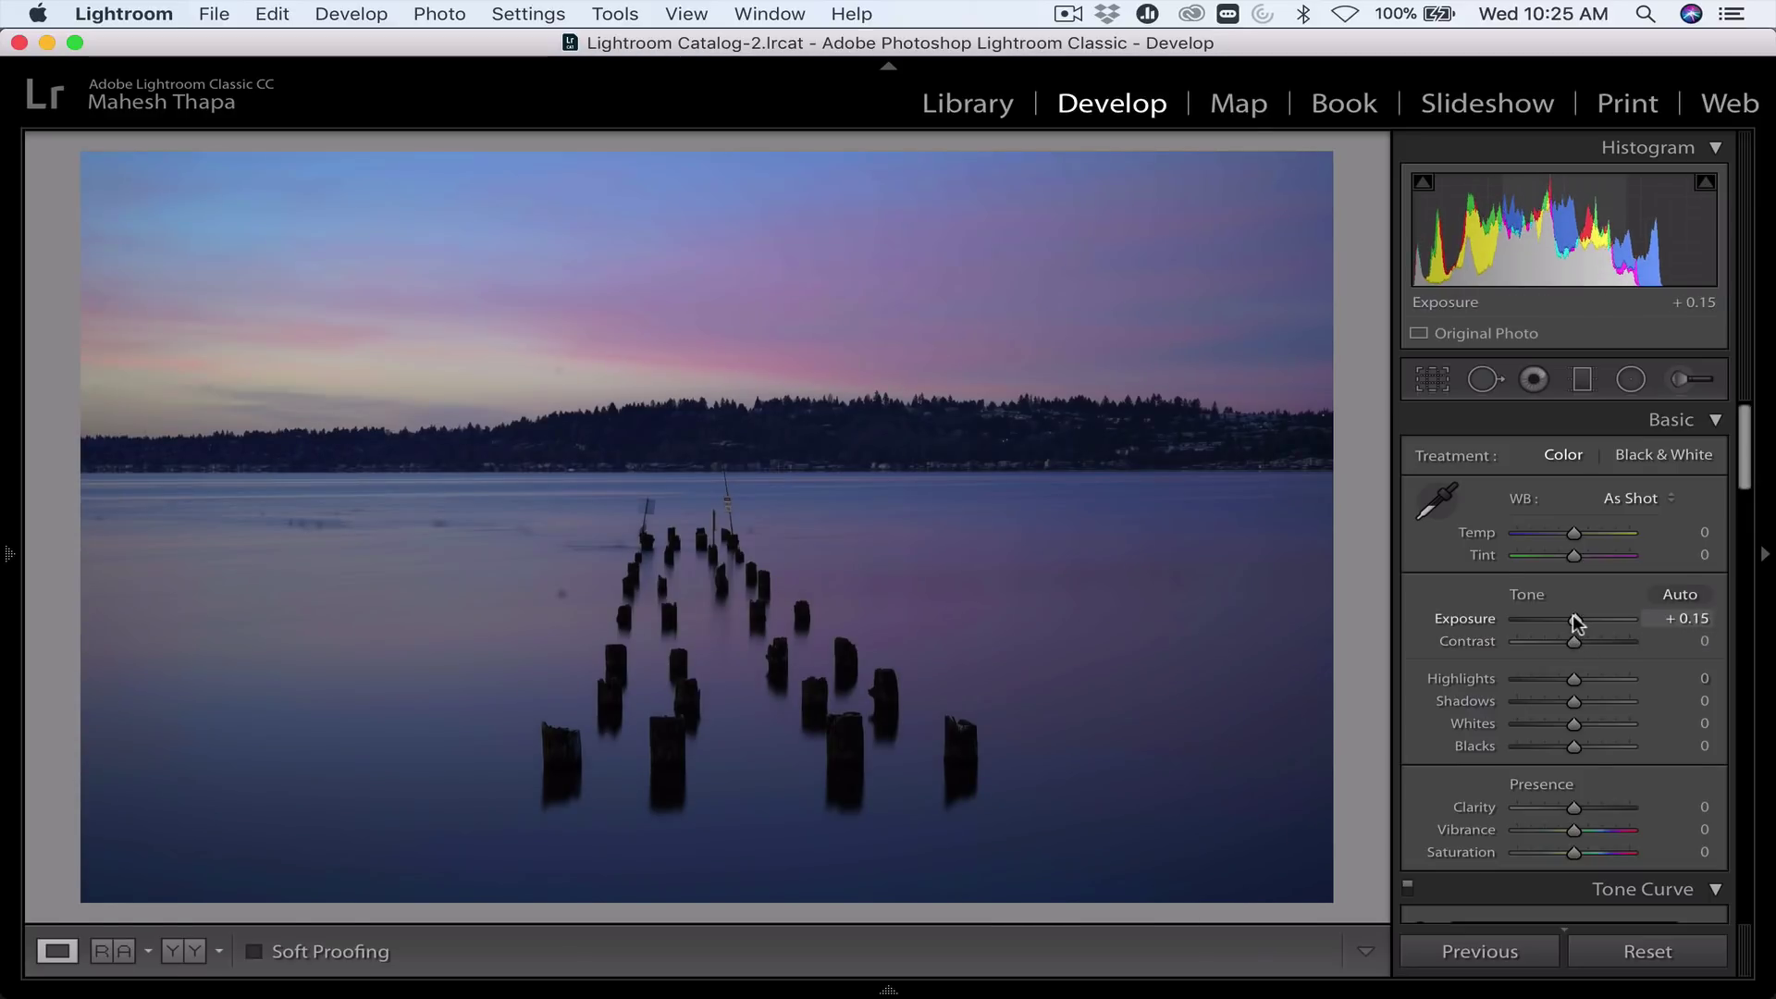
- Start a graduated filter, try Highlights 32, Shadows -49 and Whites 63, then reset all effects to 0
click(1584, 387)
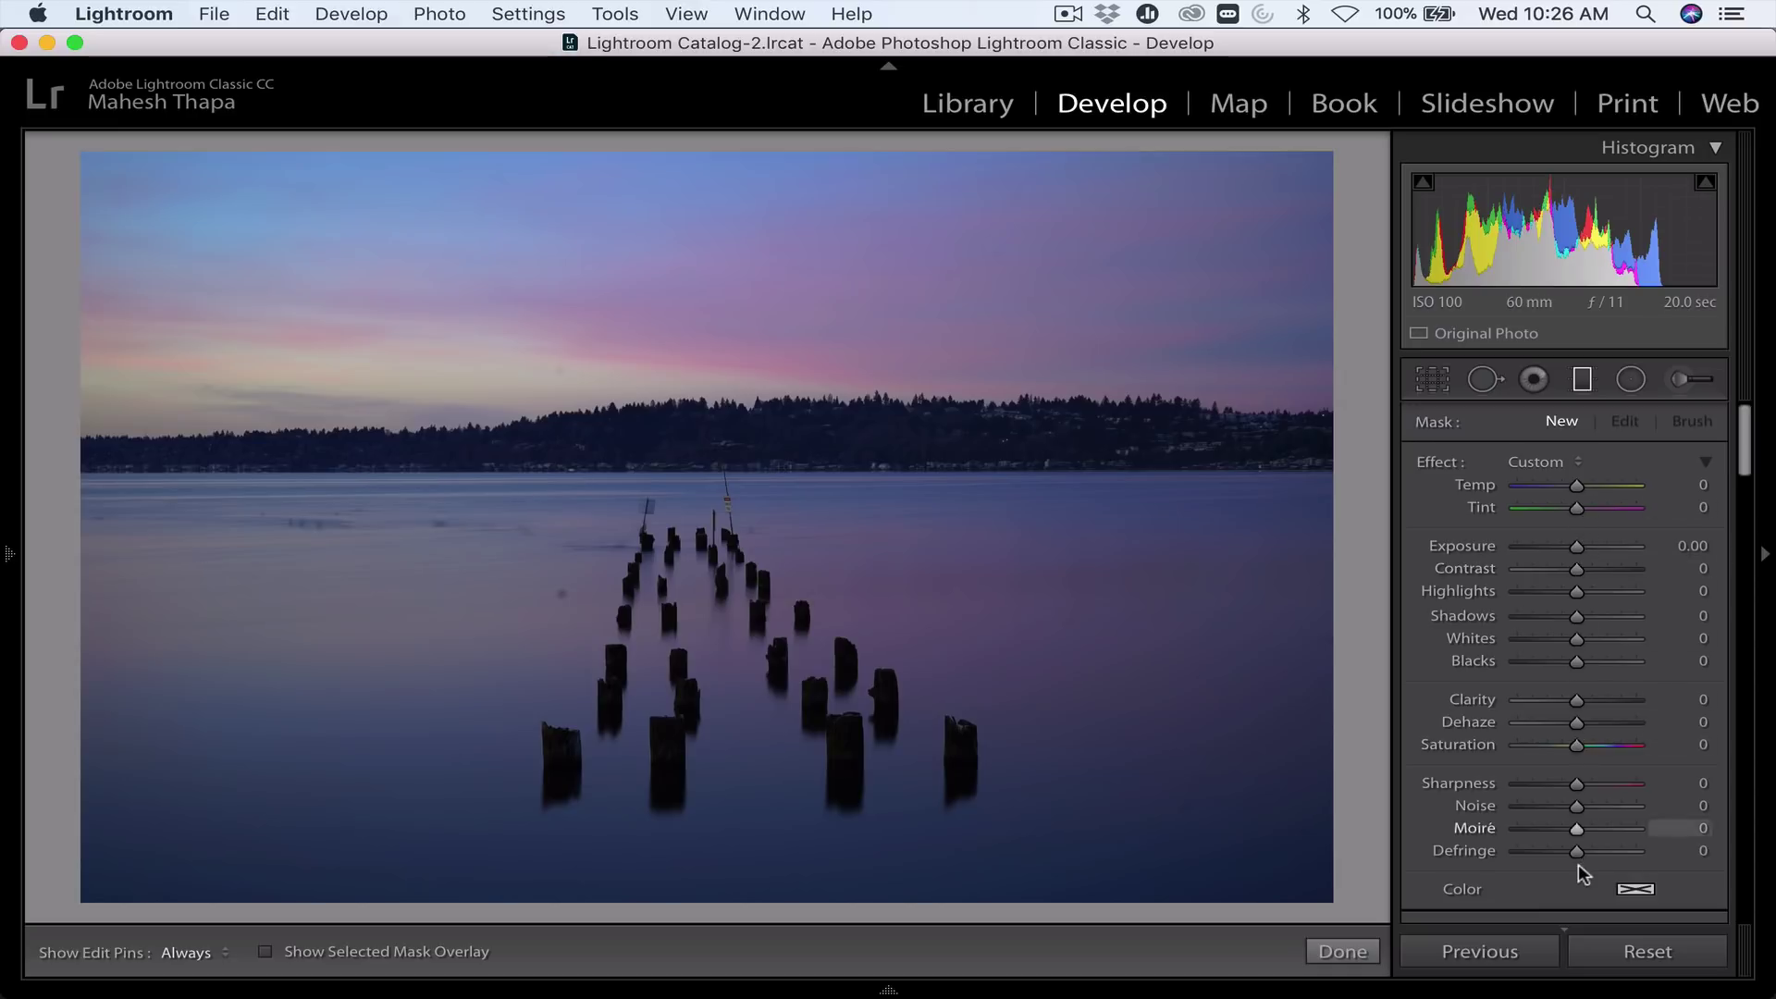
click(1597, 591)
click(1545, 616)
click(1545, 638)
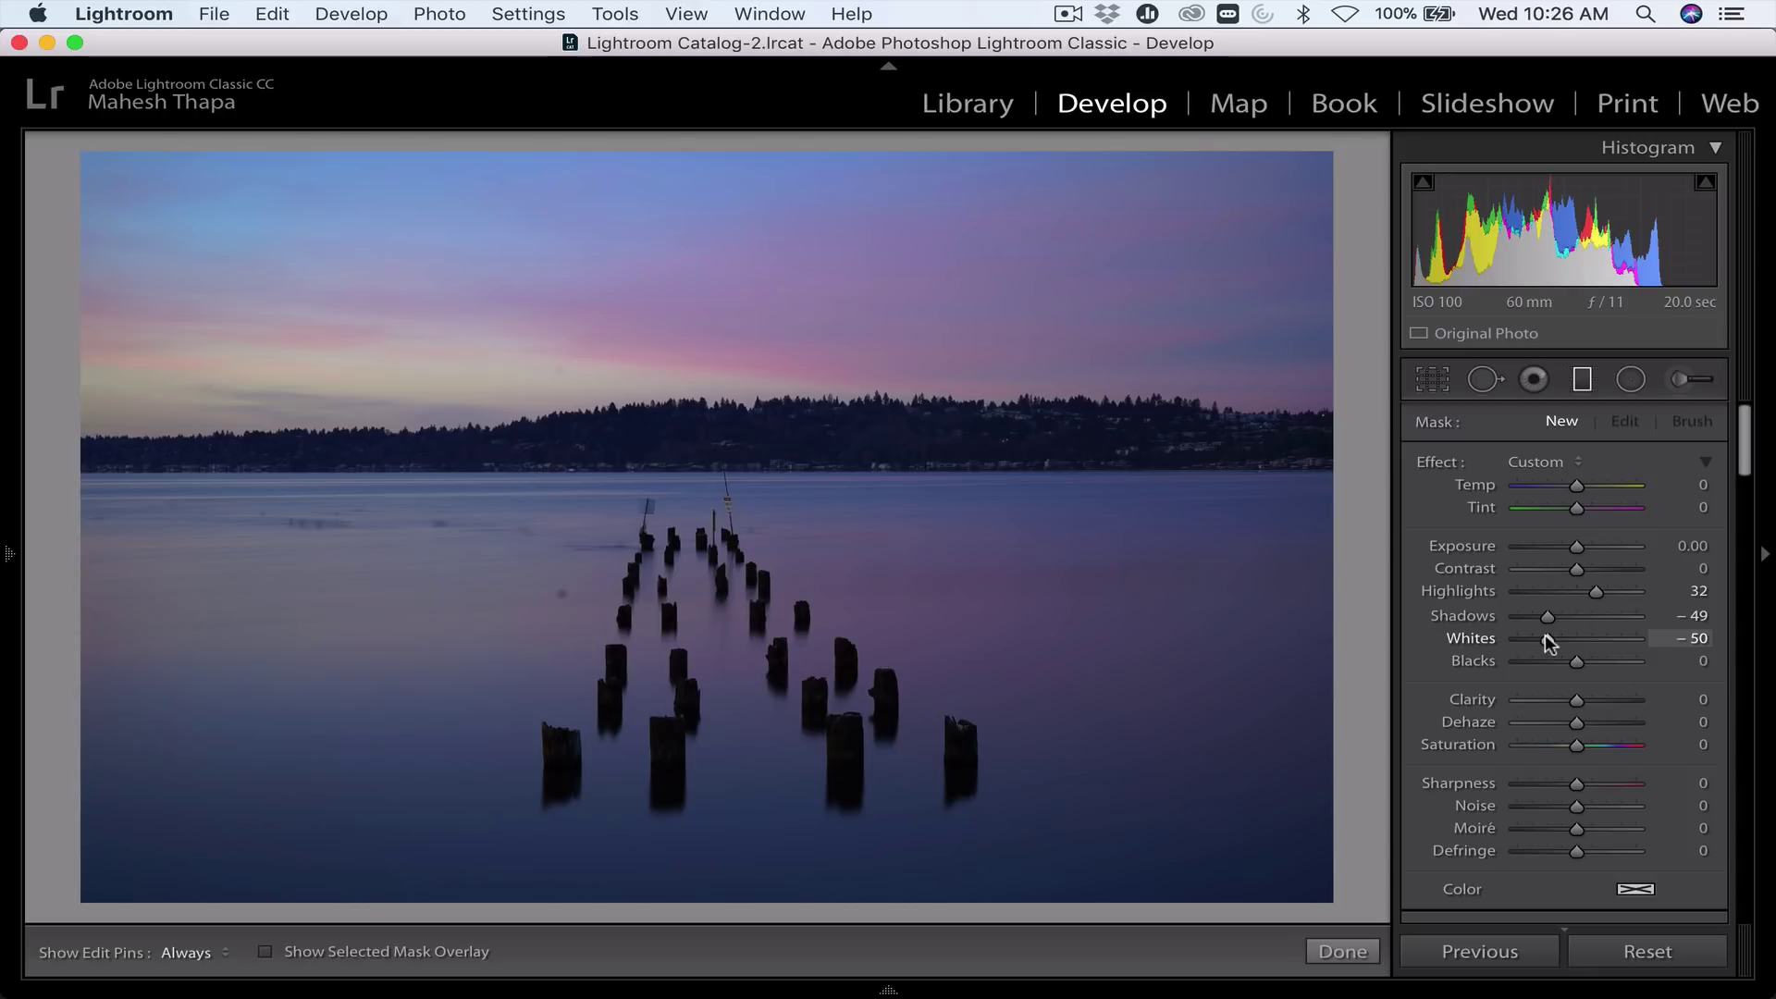
drag(1548, 638, 1616, 640)
double_click(1438, 467)
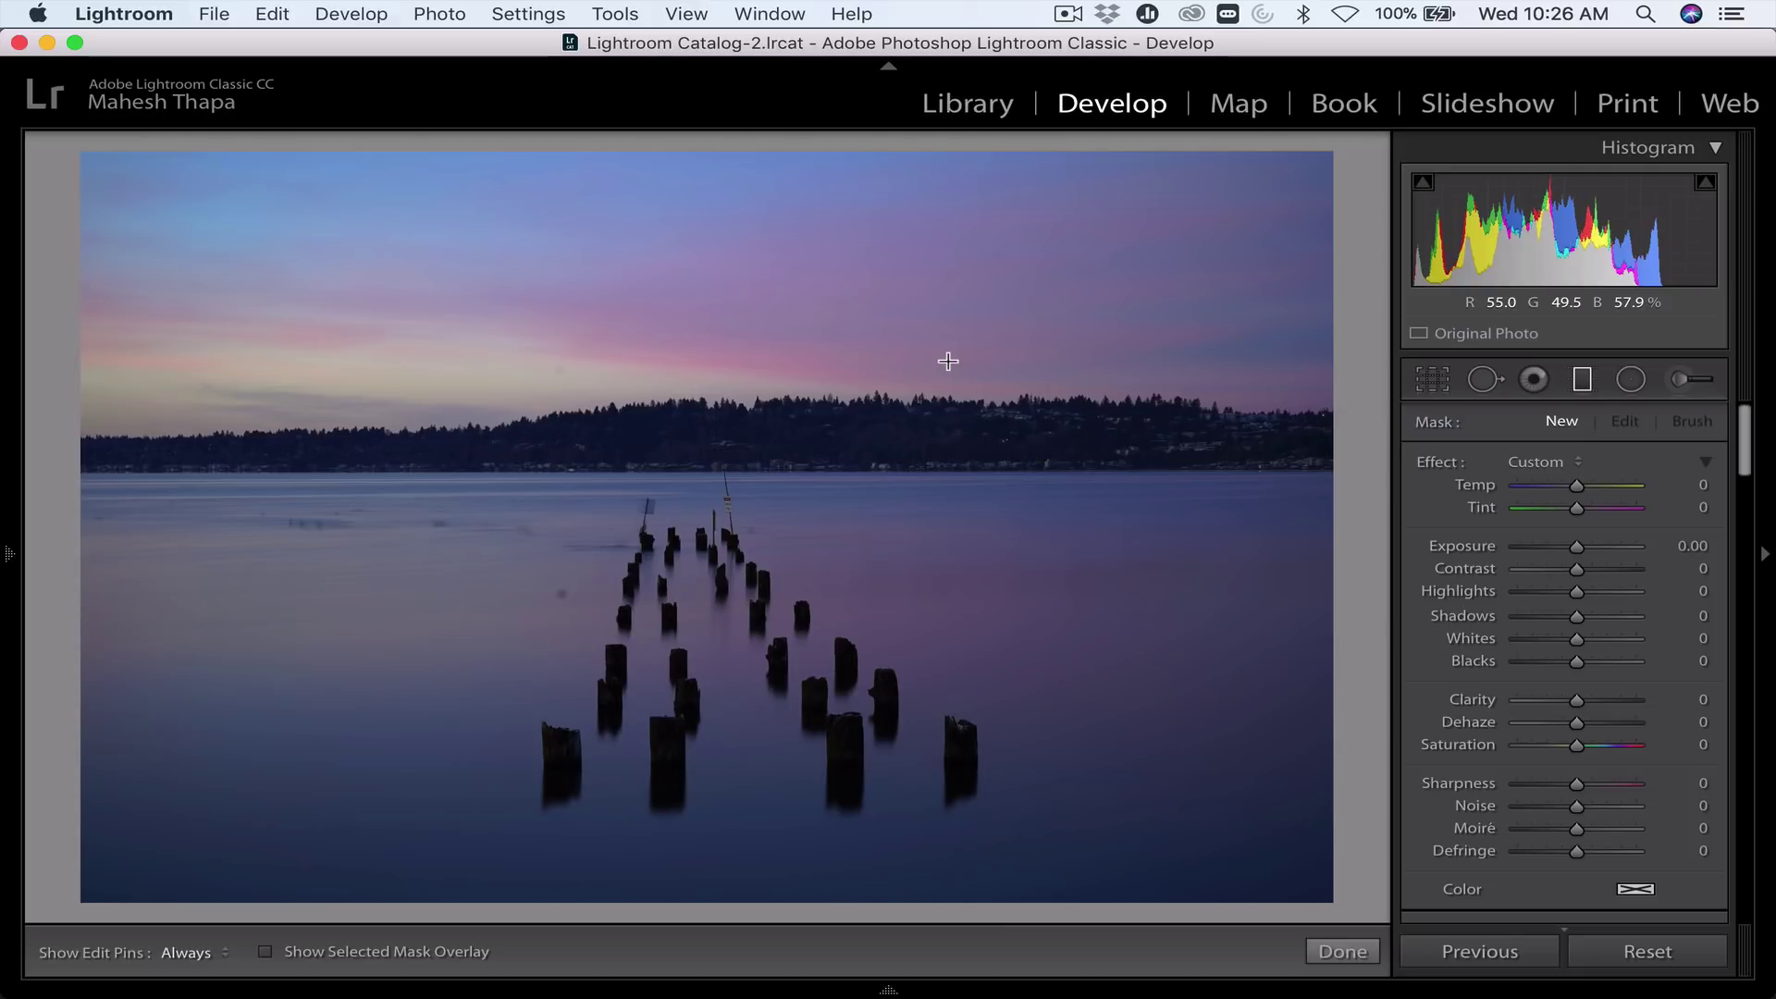
- Draw a level graduated filter across the horizon and raise its top edge into the sky
key(shift)
drag(948, 361, 960, 518)
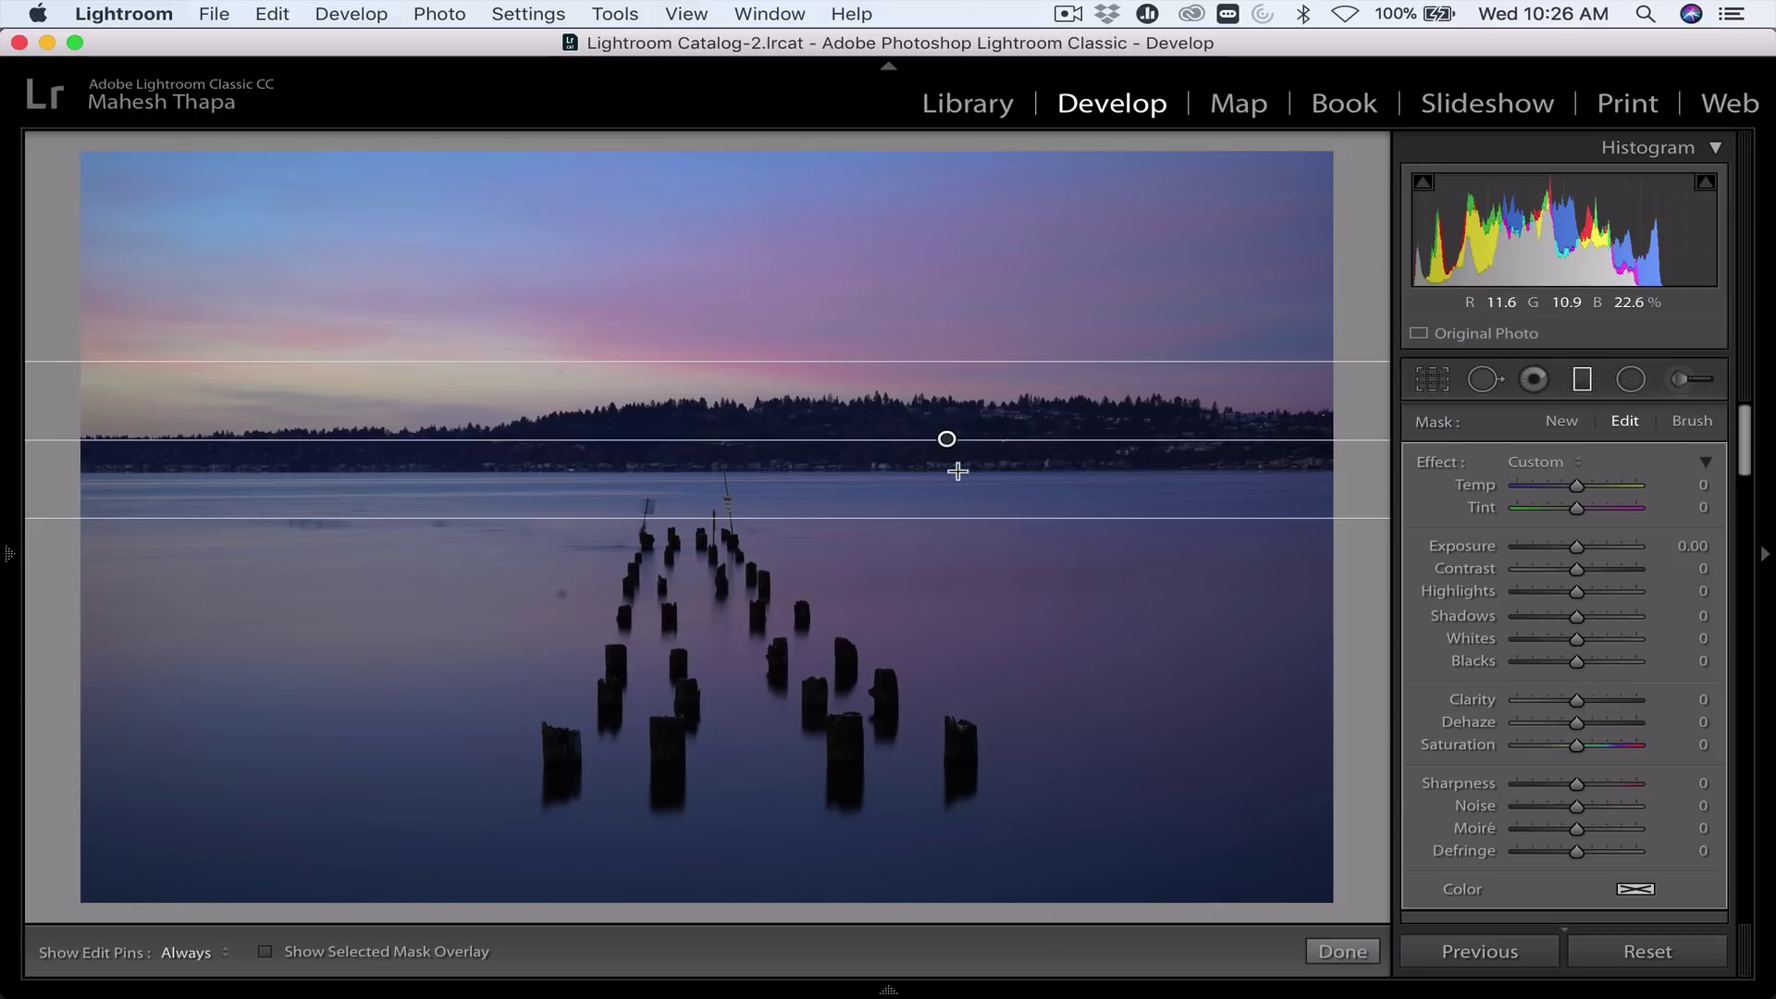
mouse_move(948, 440)
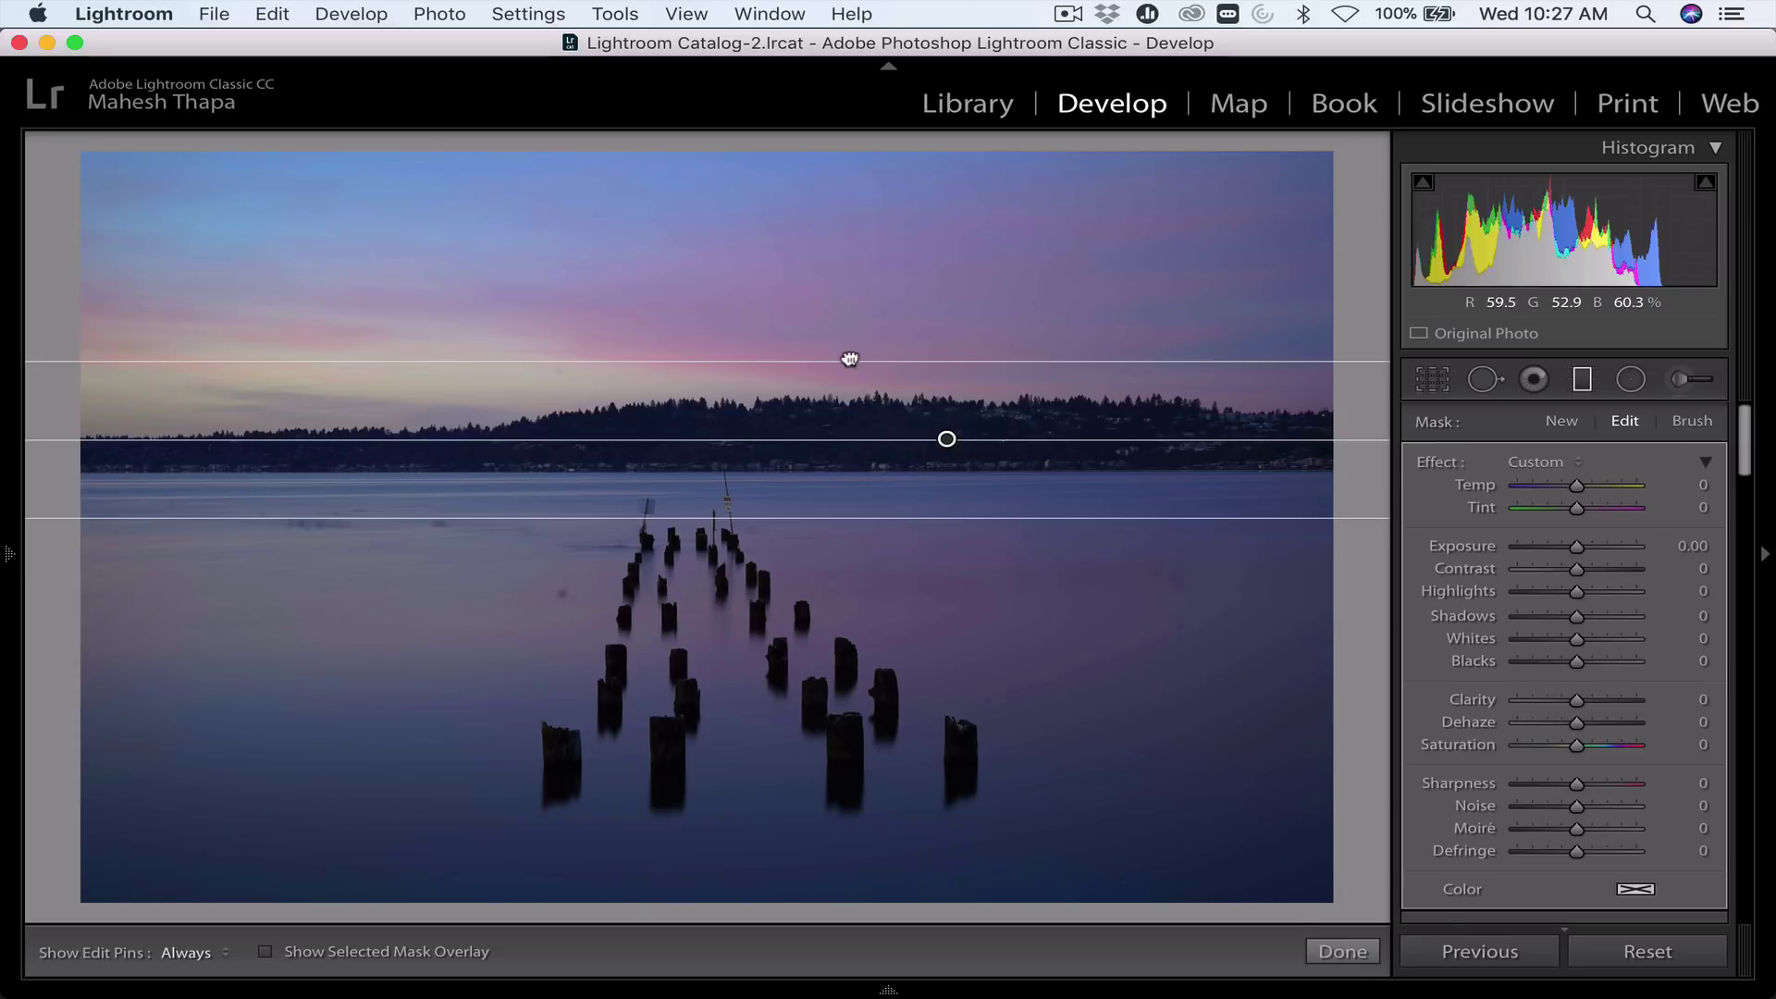
mouse_move(846, 362)
mouse_down()
mouse_move(845, 317)
mouse_move(846, 351)
mouse_up()
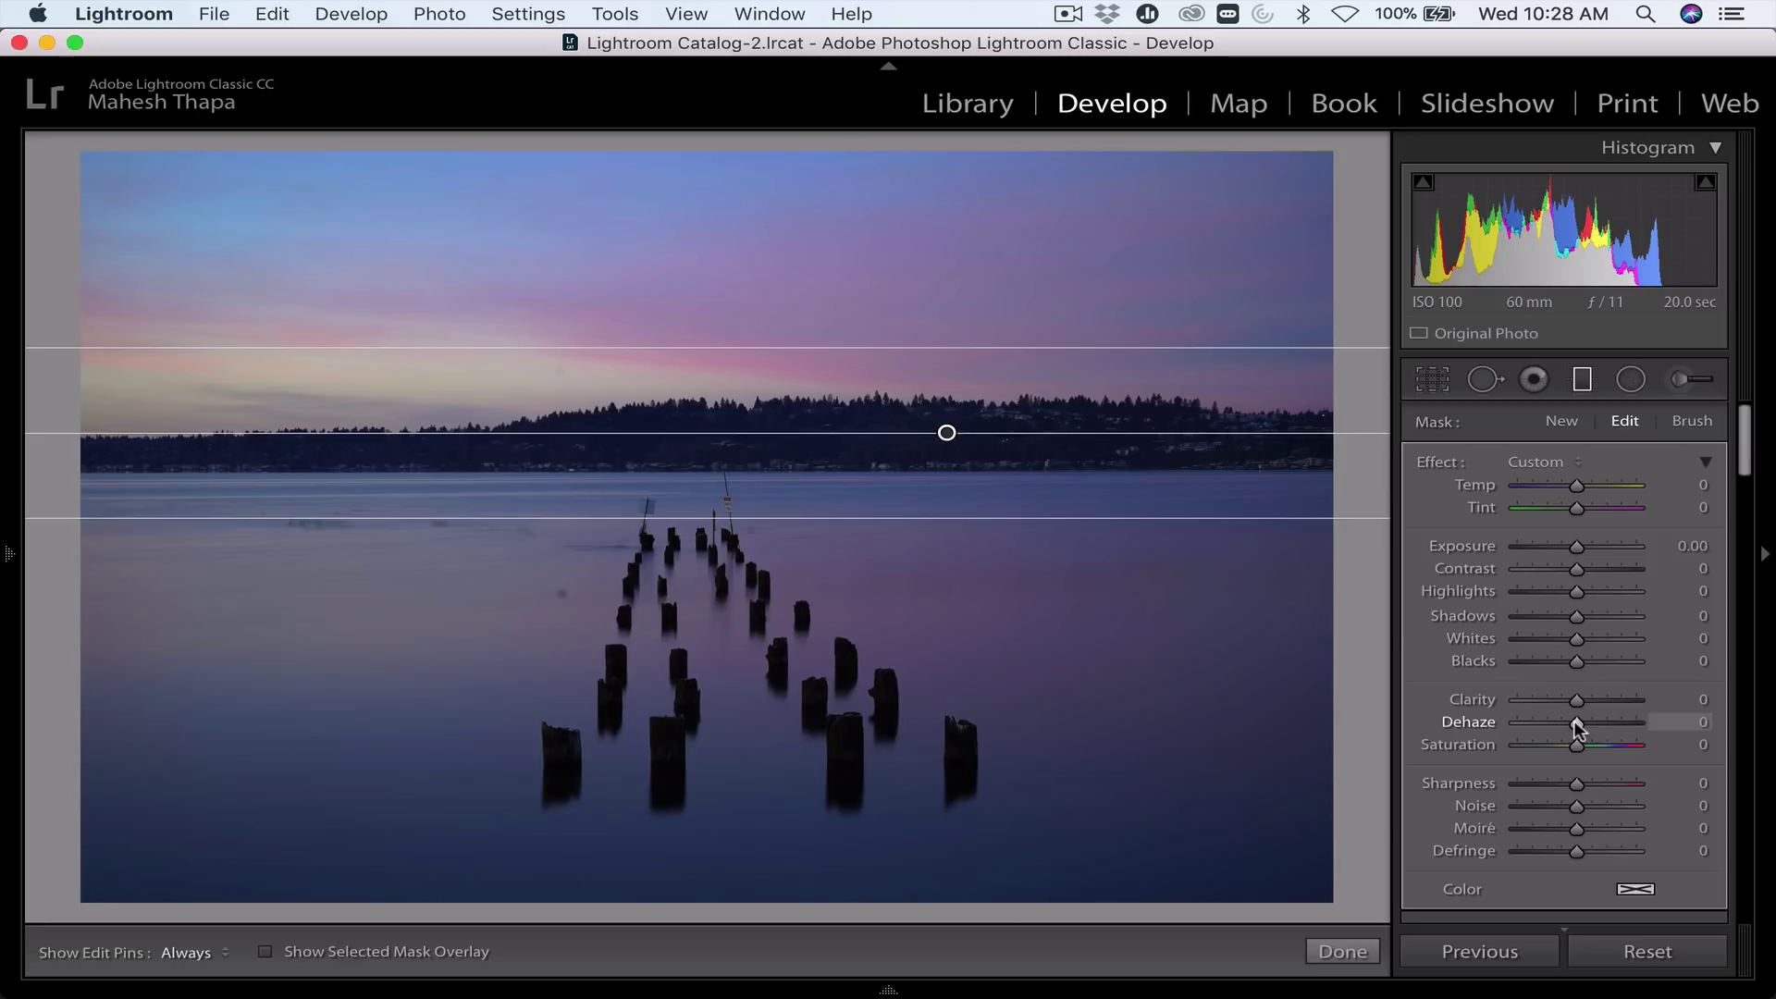
- Give the sky filter Dehaze 21, Exposure 0.33, Saturation 17, Temp 5 and Tint 20
drag(1578, 728, 1586, 719)
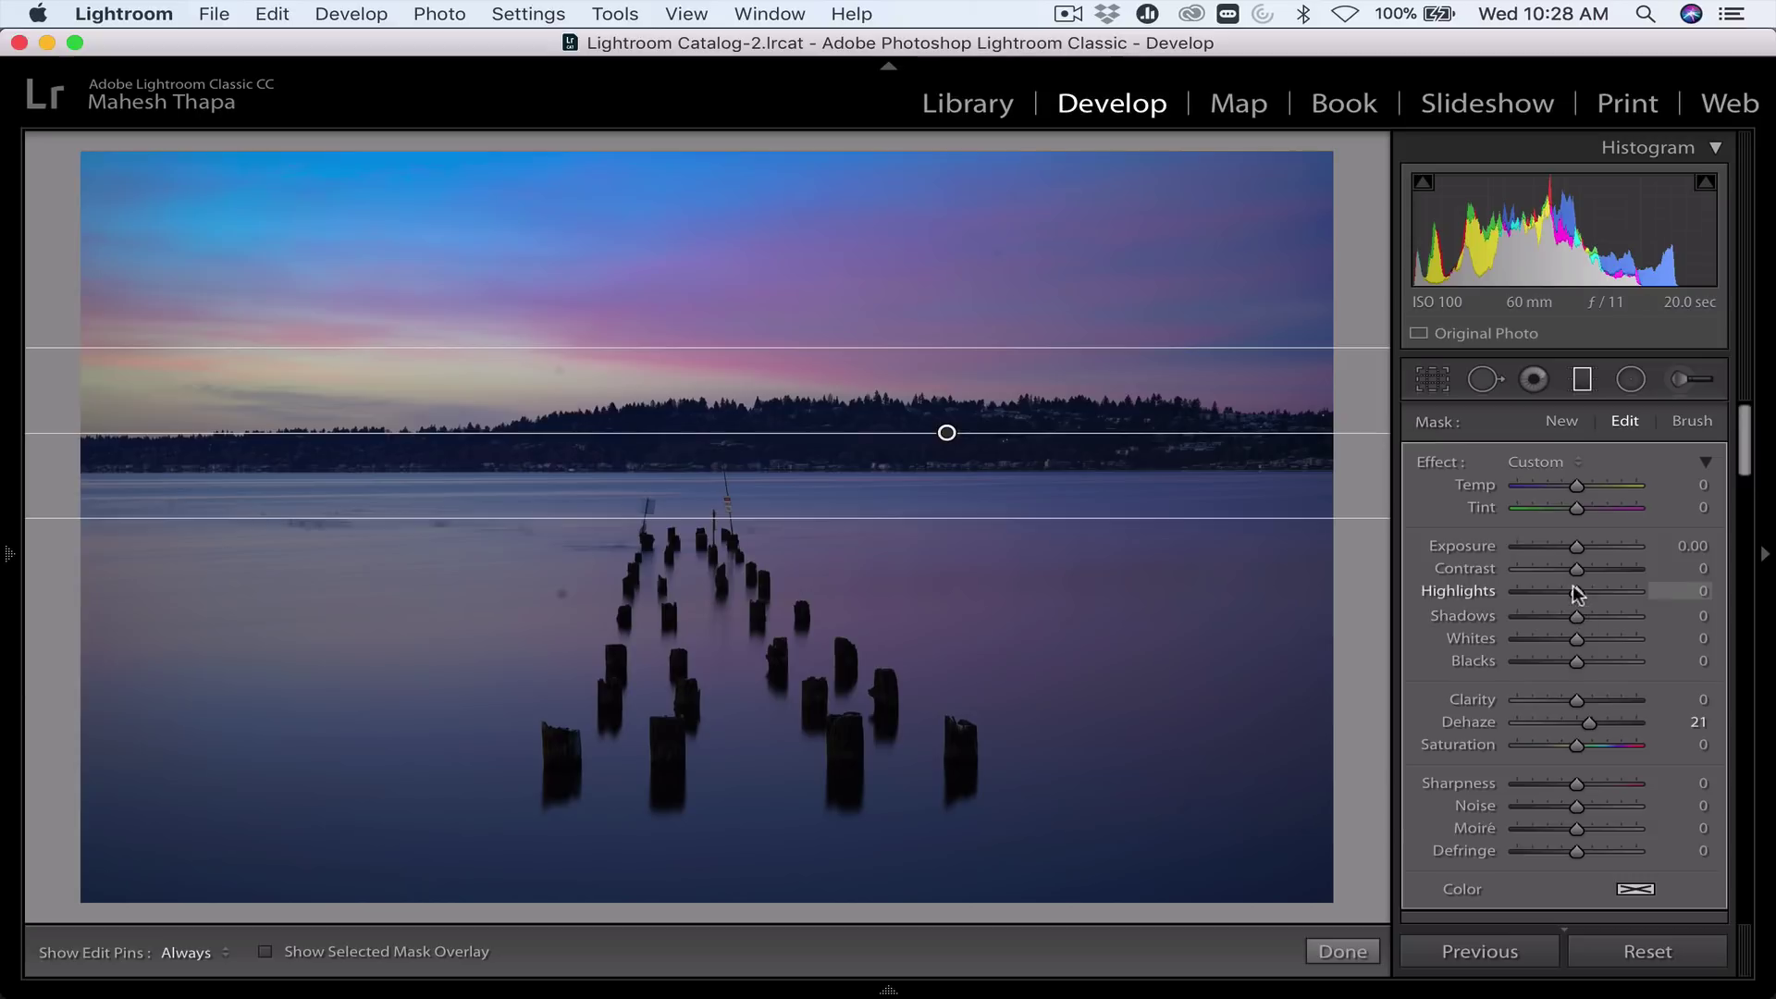
drag(1577, 544, 1583, 547)
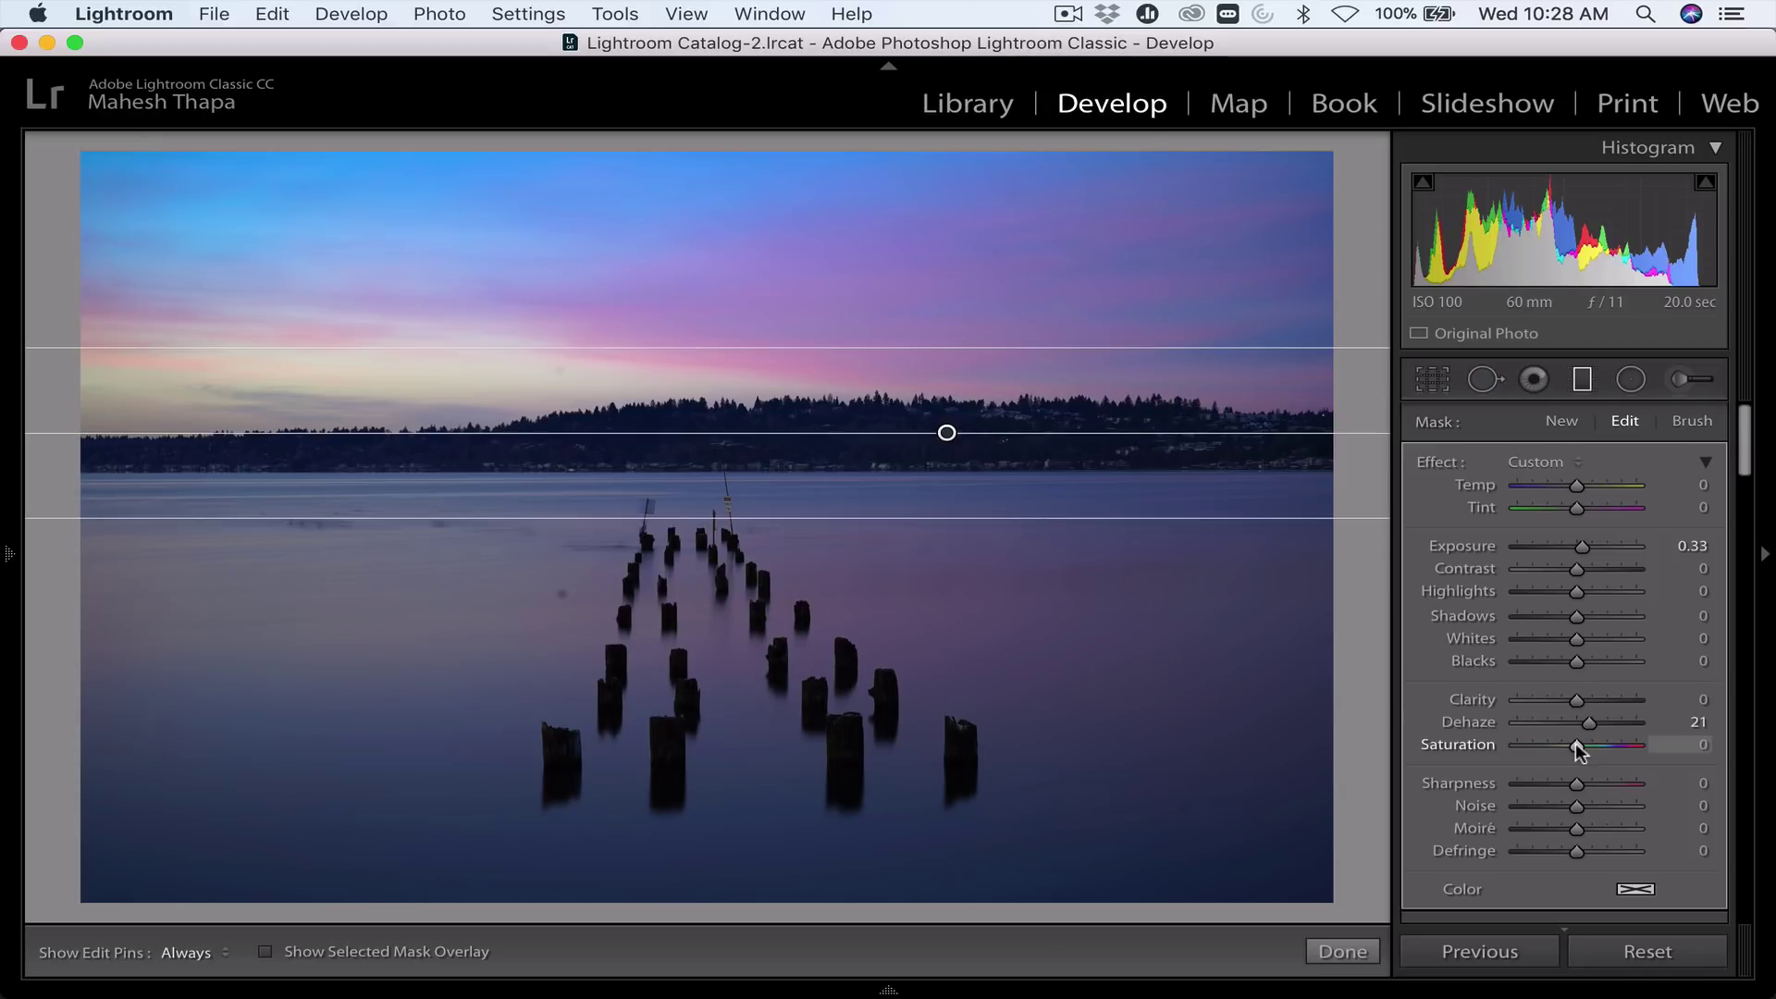
drag(1575, 744, 1585, 744)
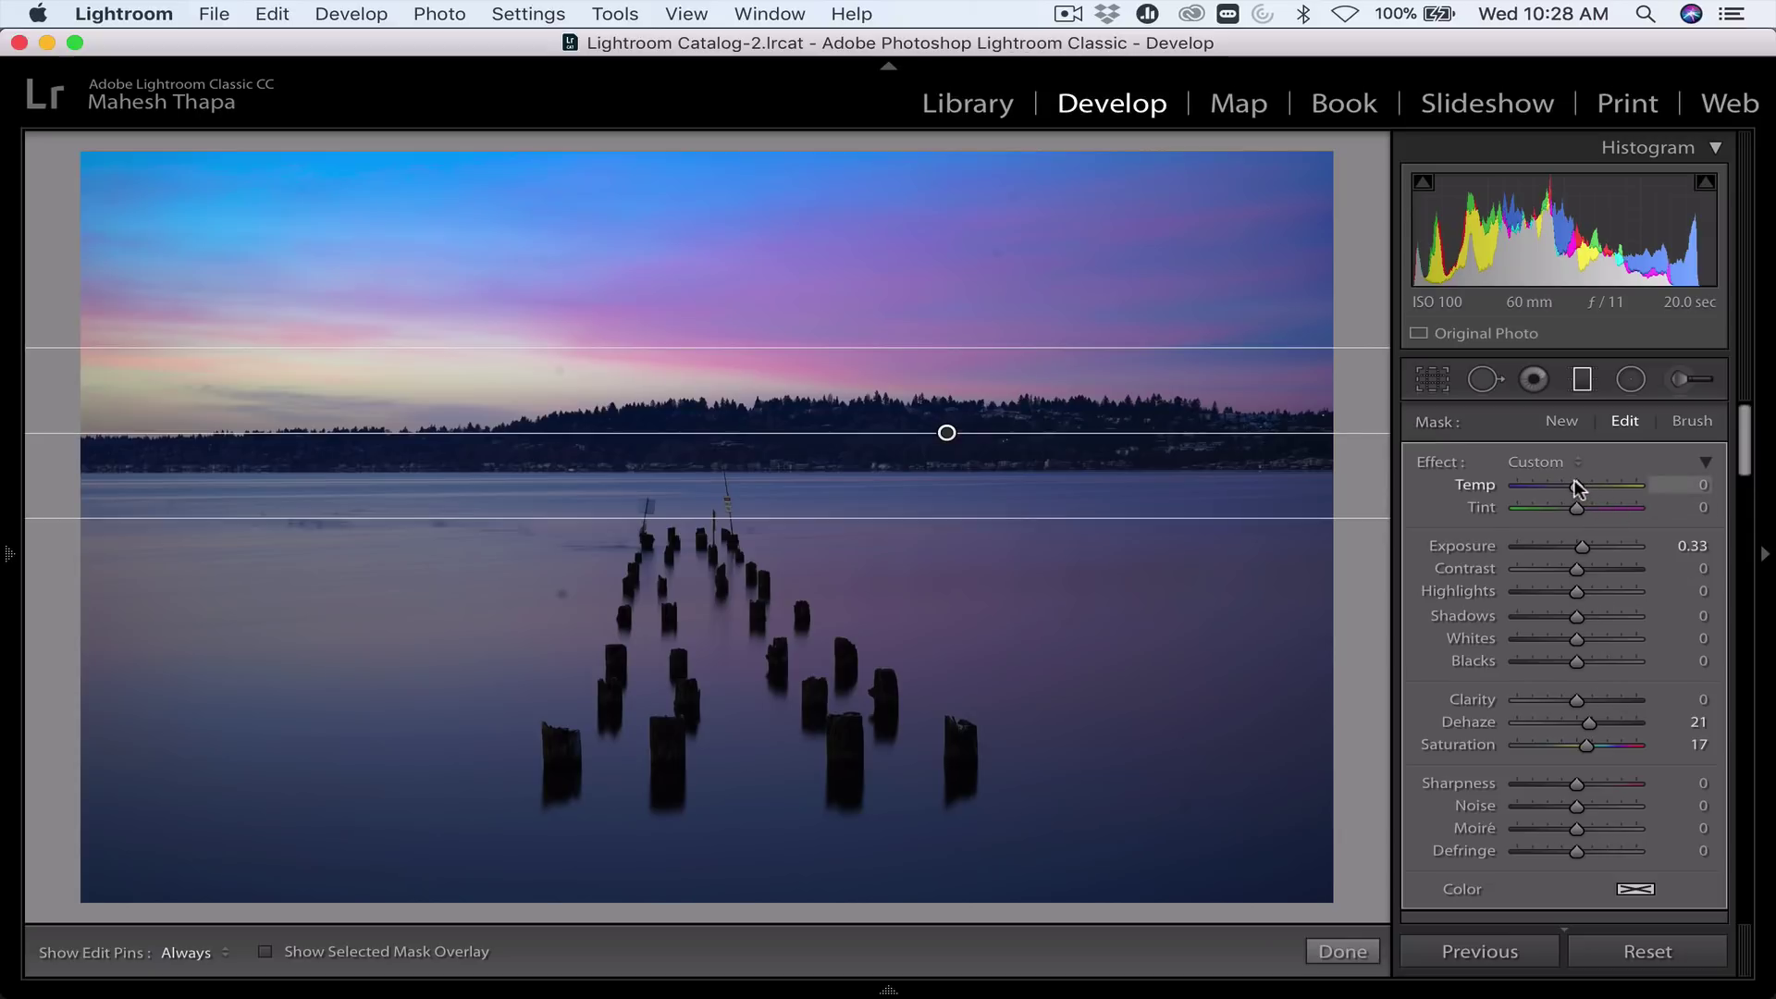
drag(1576, 486, 1581, 487)
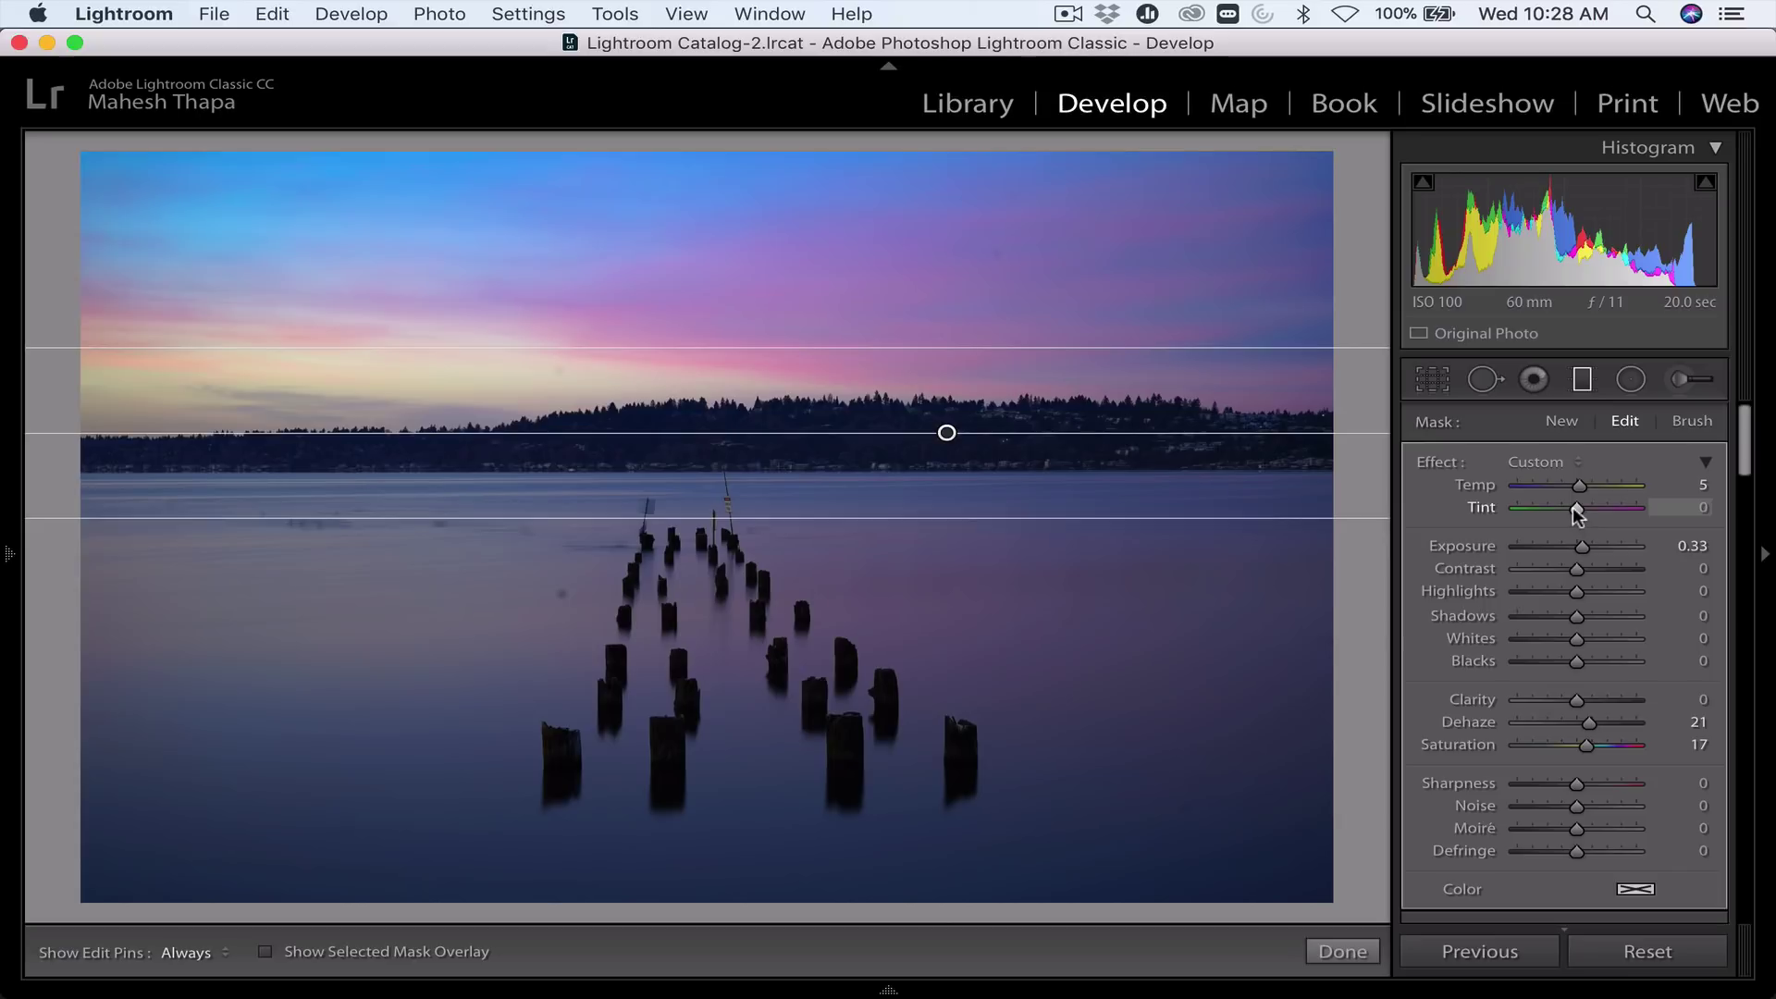
drag(1573, 508, 1588, 510)
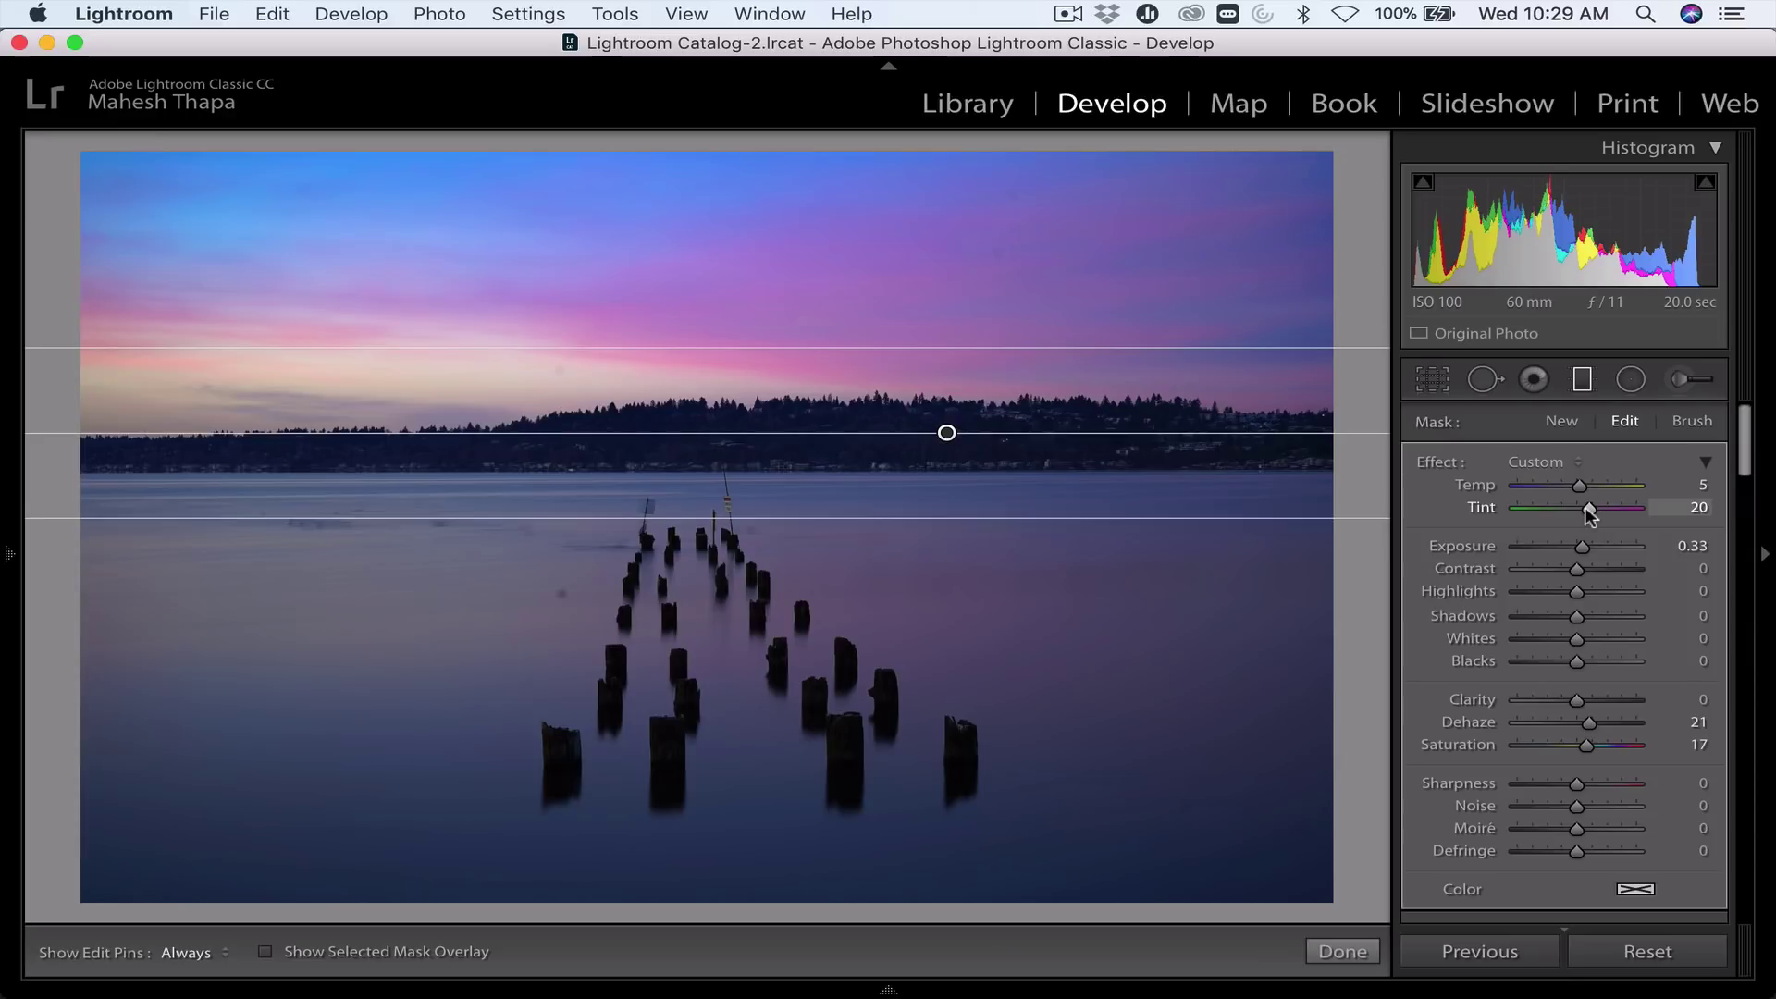
- Commit the graduated sky filter and return to the Basic panel
click(1584, 380)
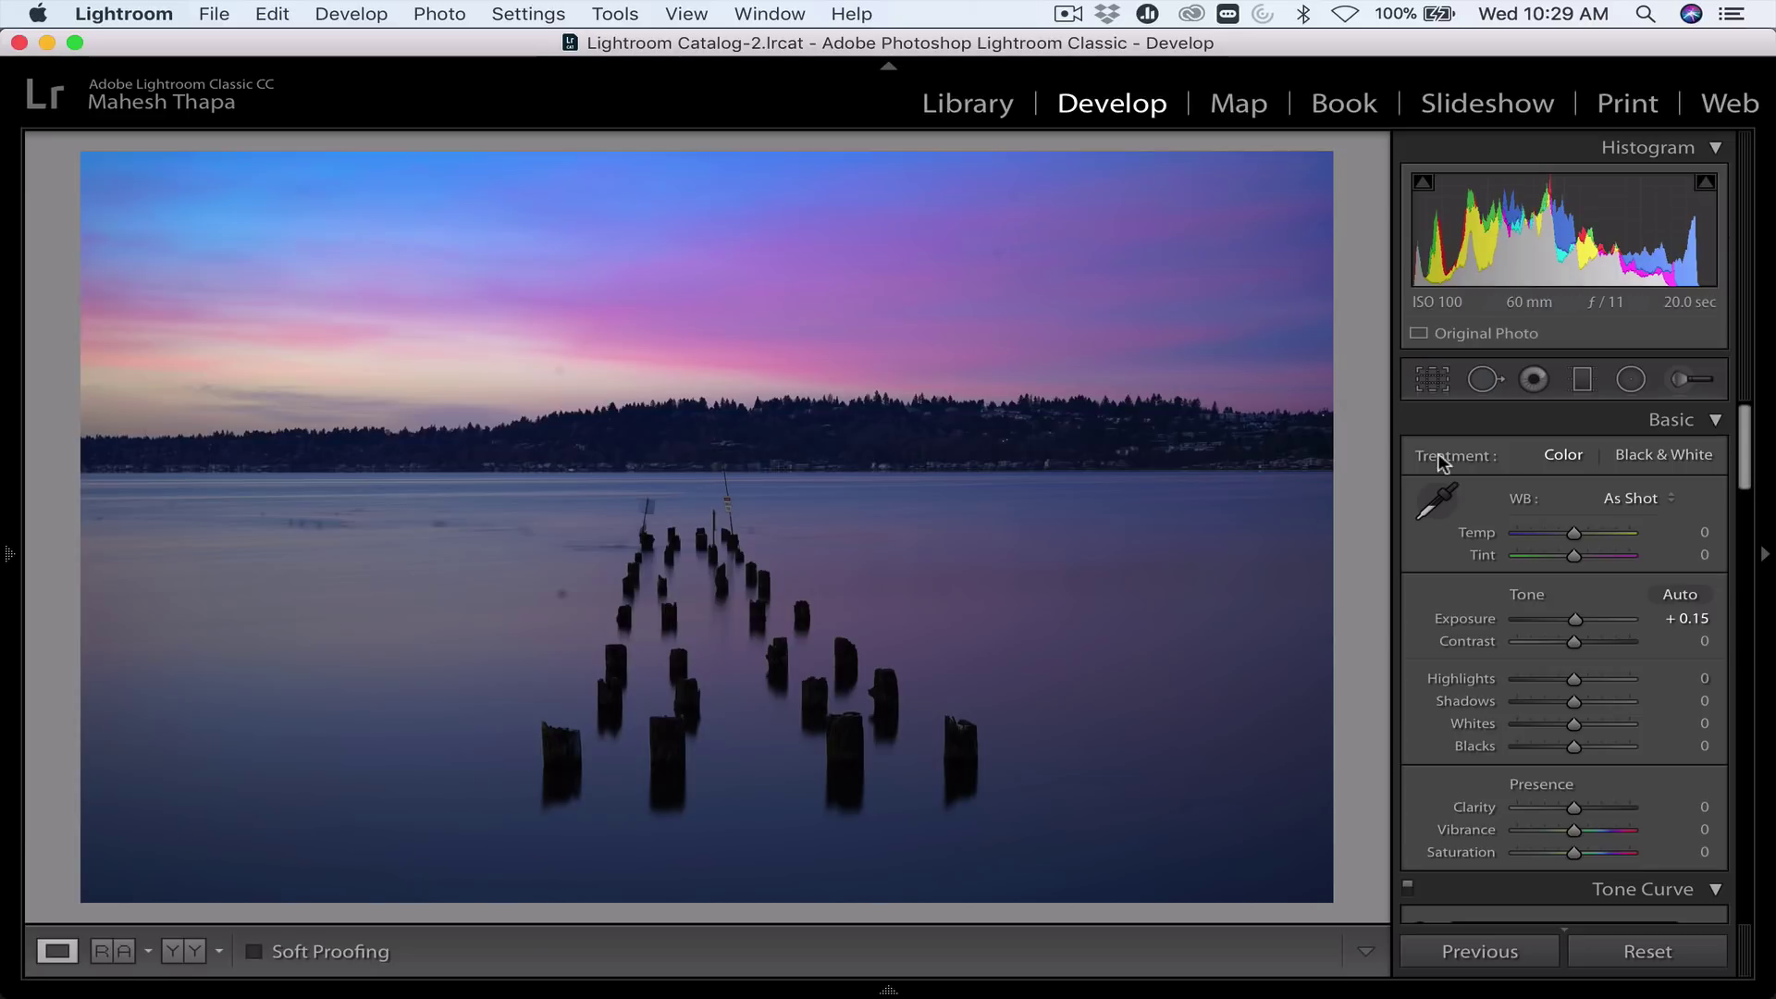
- Start a radial filter and confirm it uses Feather 50 with Invert on
click(1631, 379)
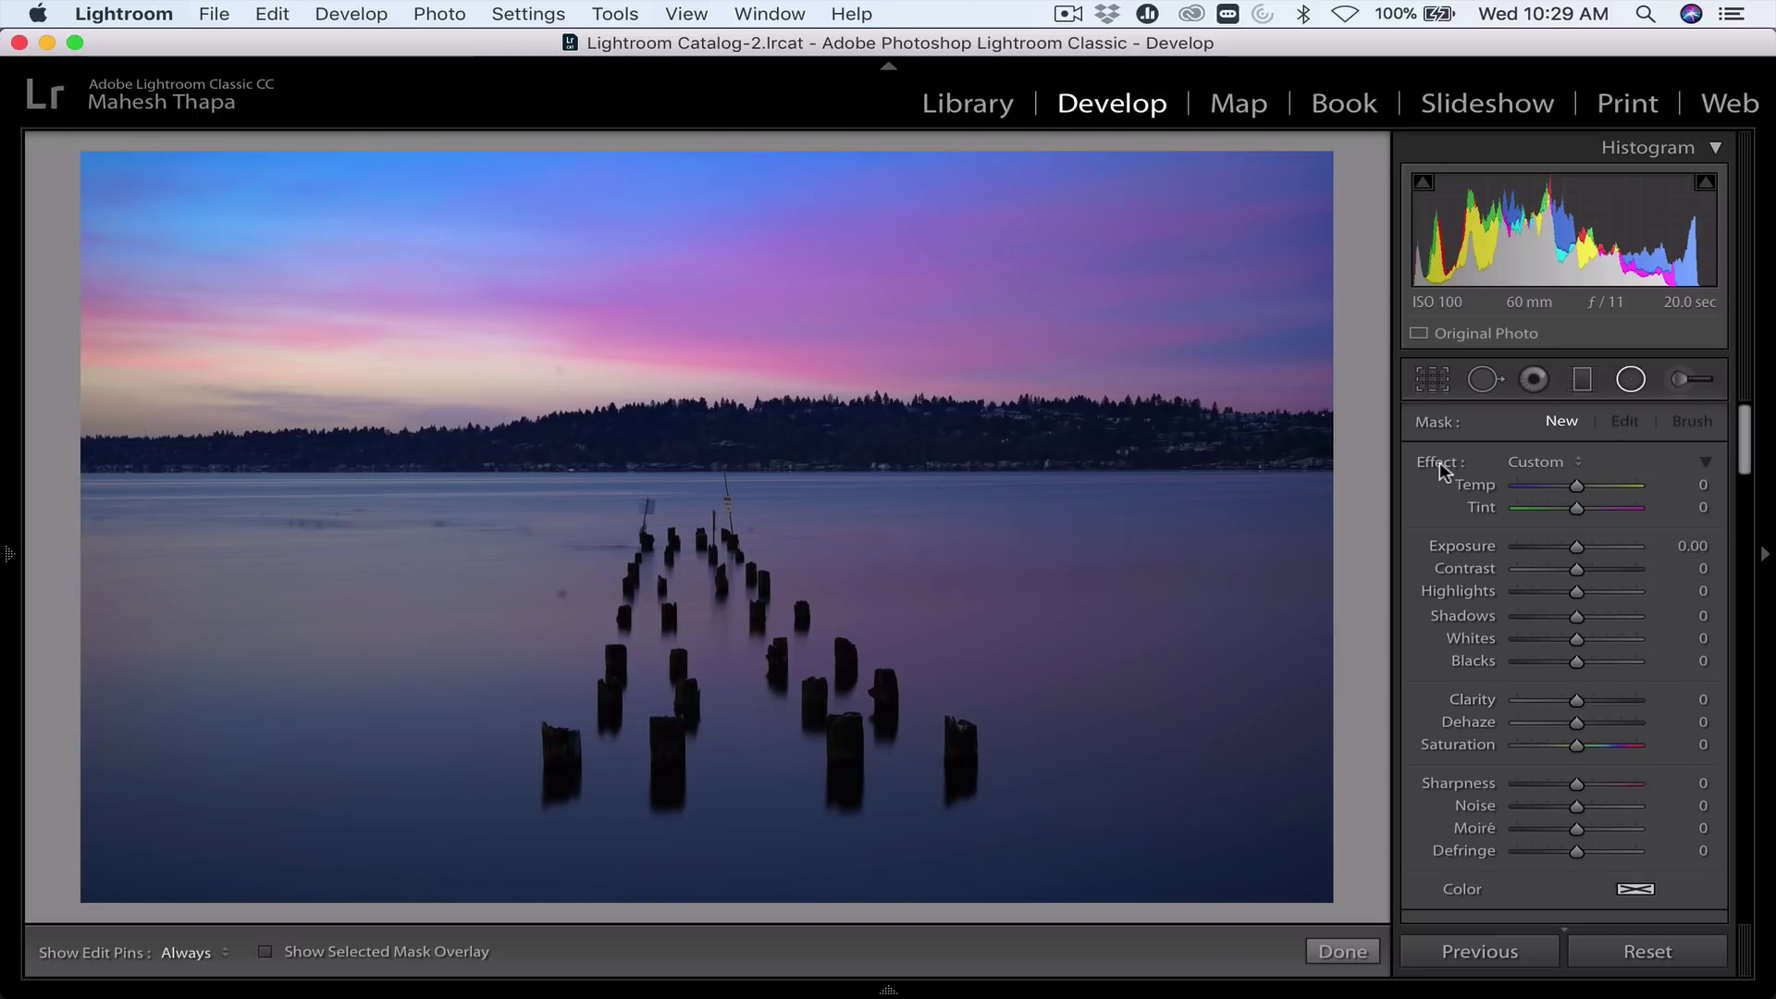
scroll(1614, 666, down, 1)
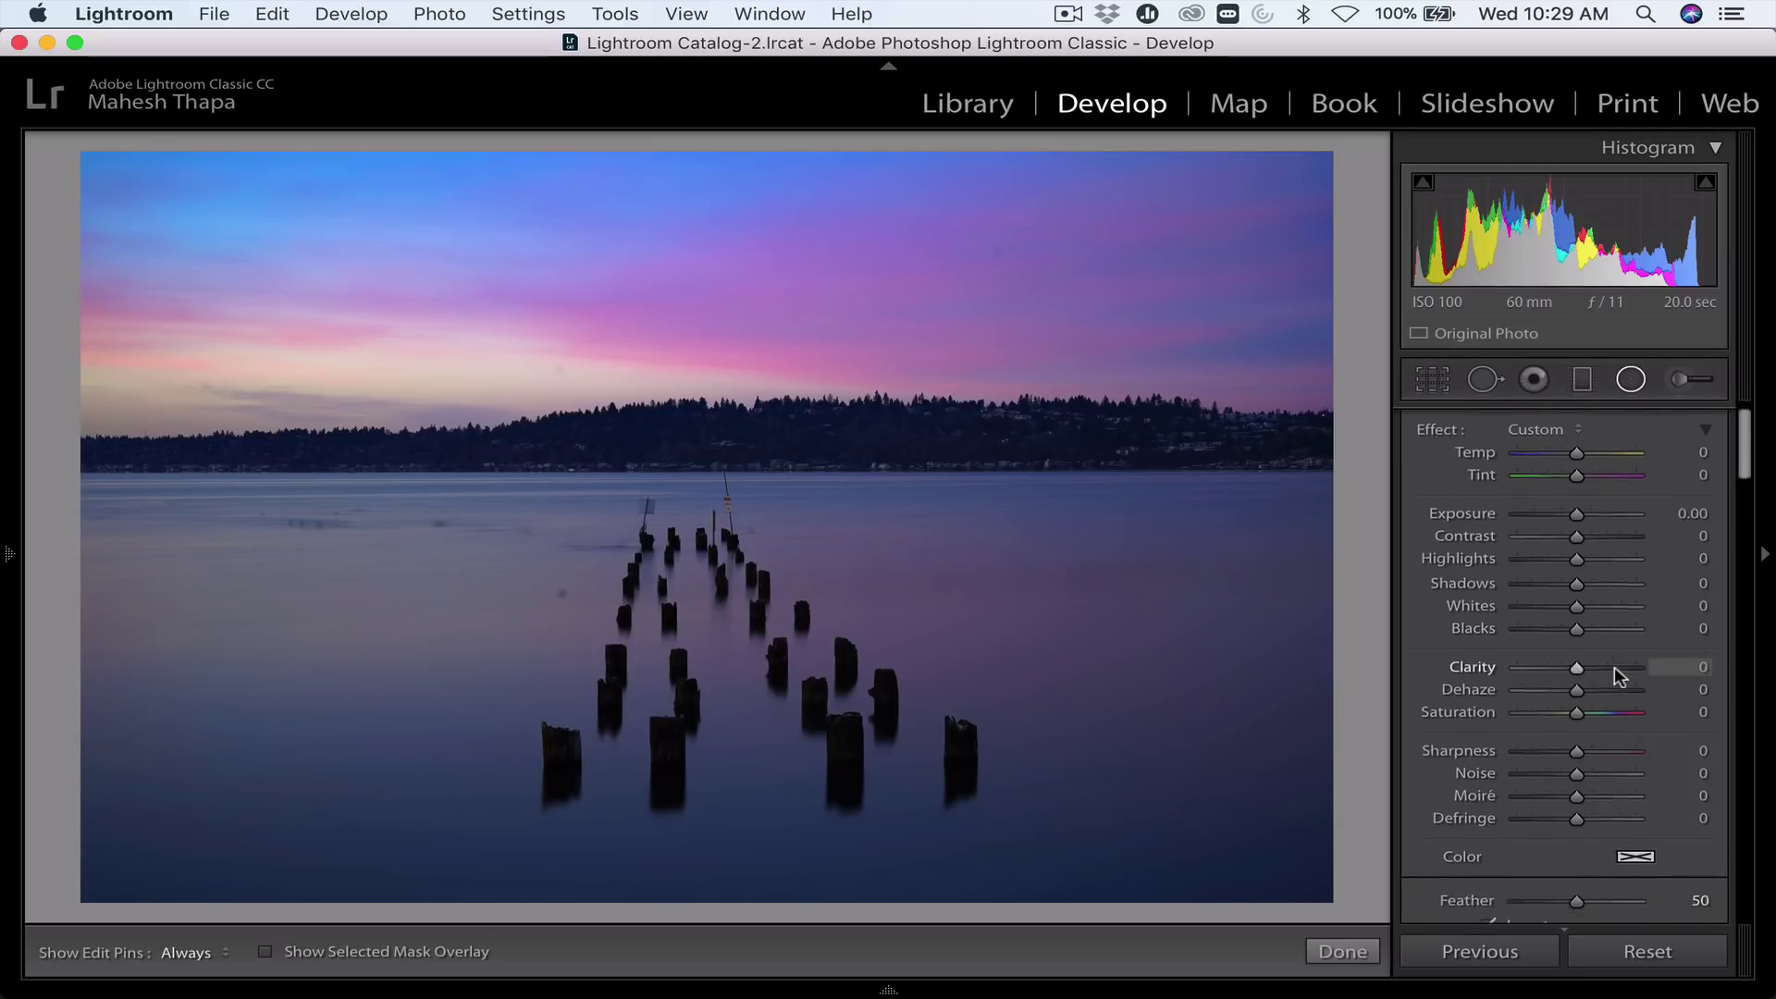
scroll(1613, 666, down, 6)
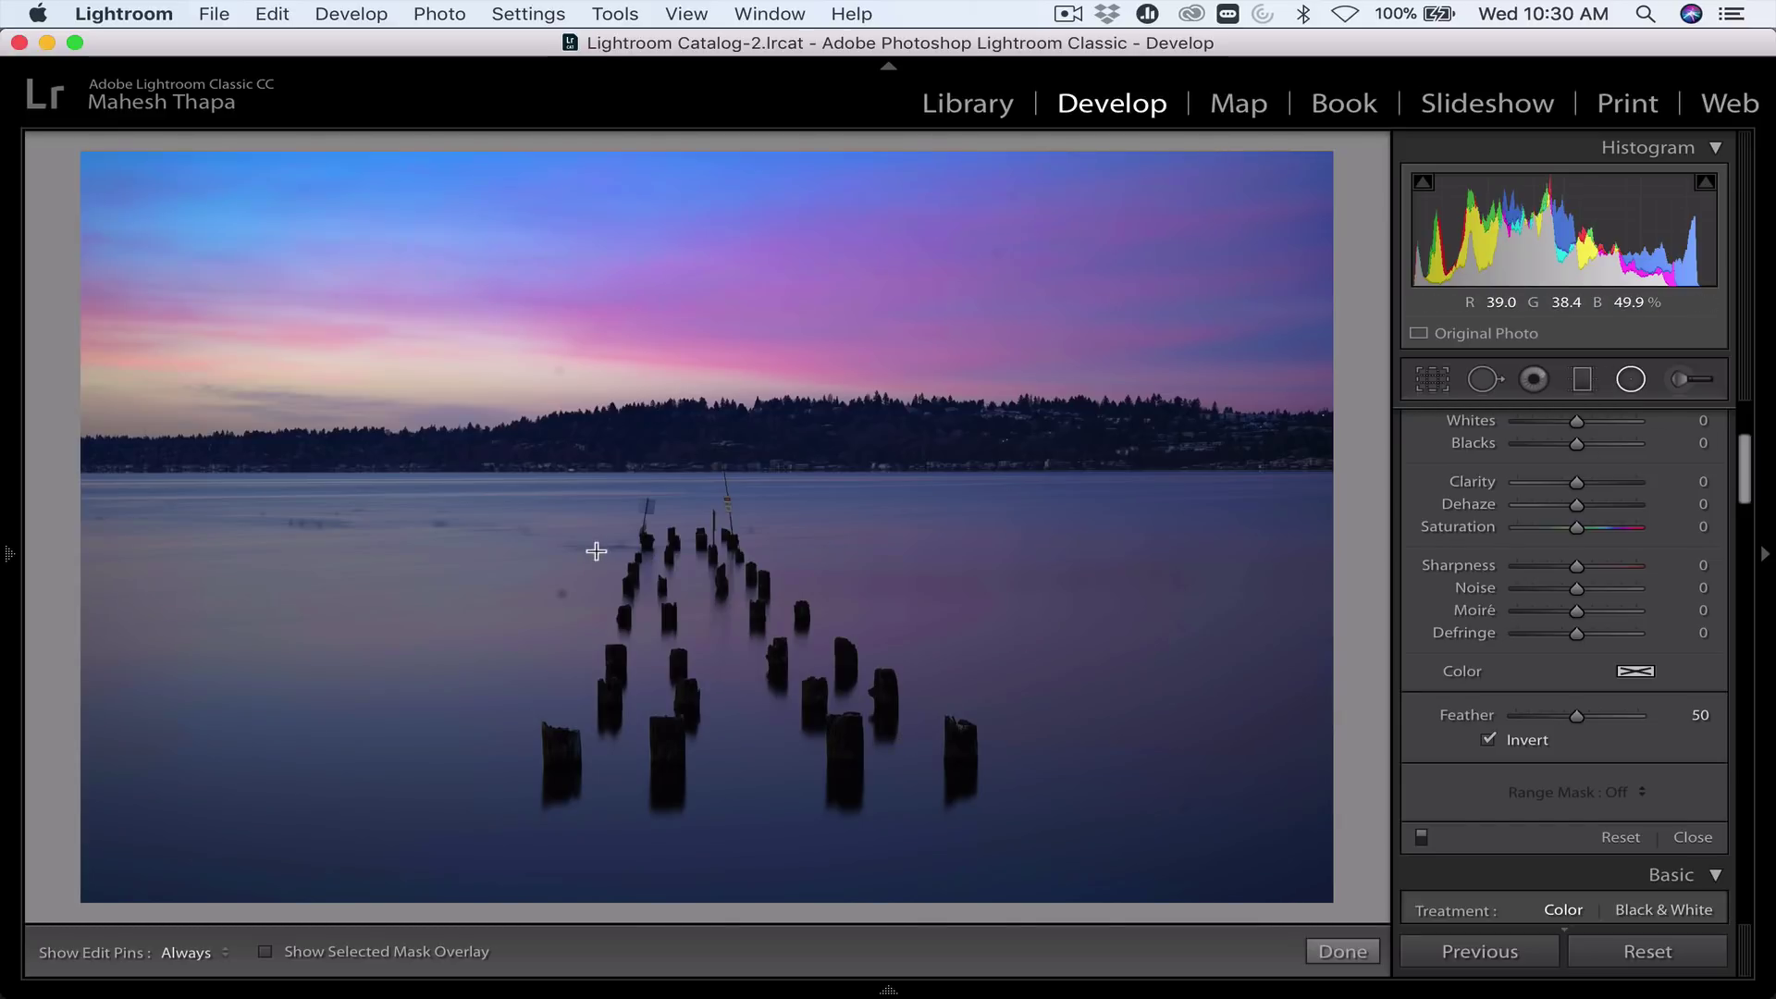
- Draw a wide radial ellipse over the water, shorten it, tilt it counter-clockwise and center it on the pier posts
drag(596, 551, 1244, 679)
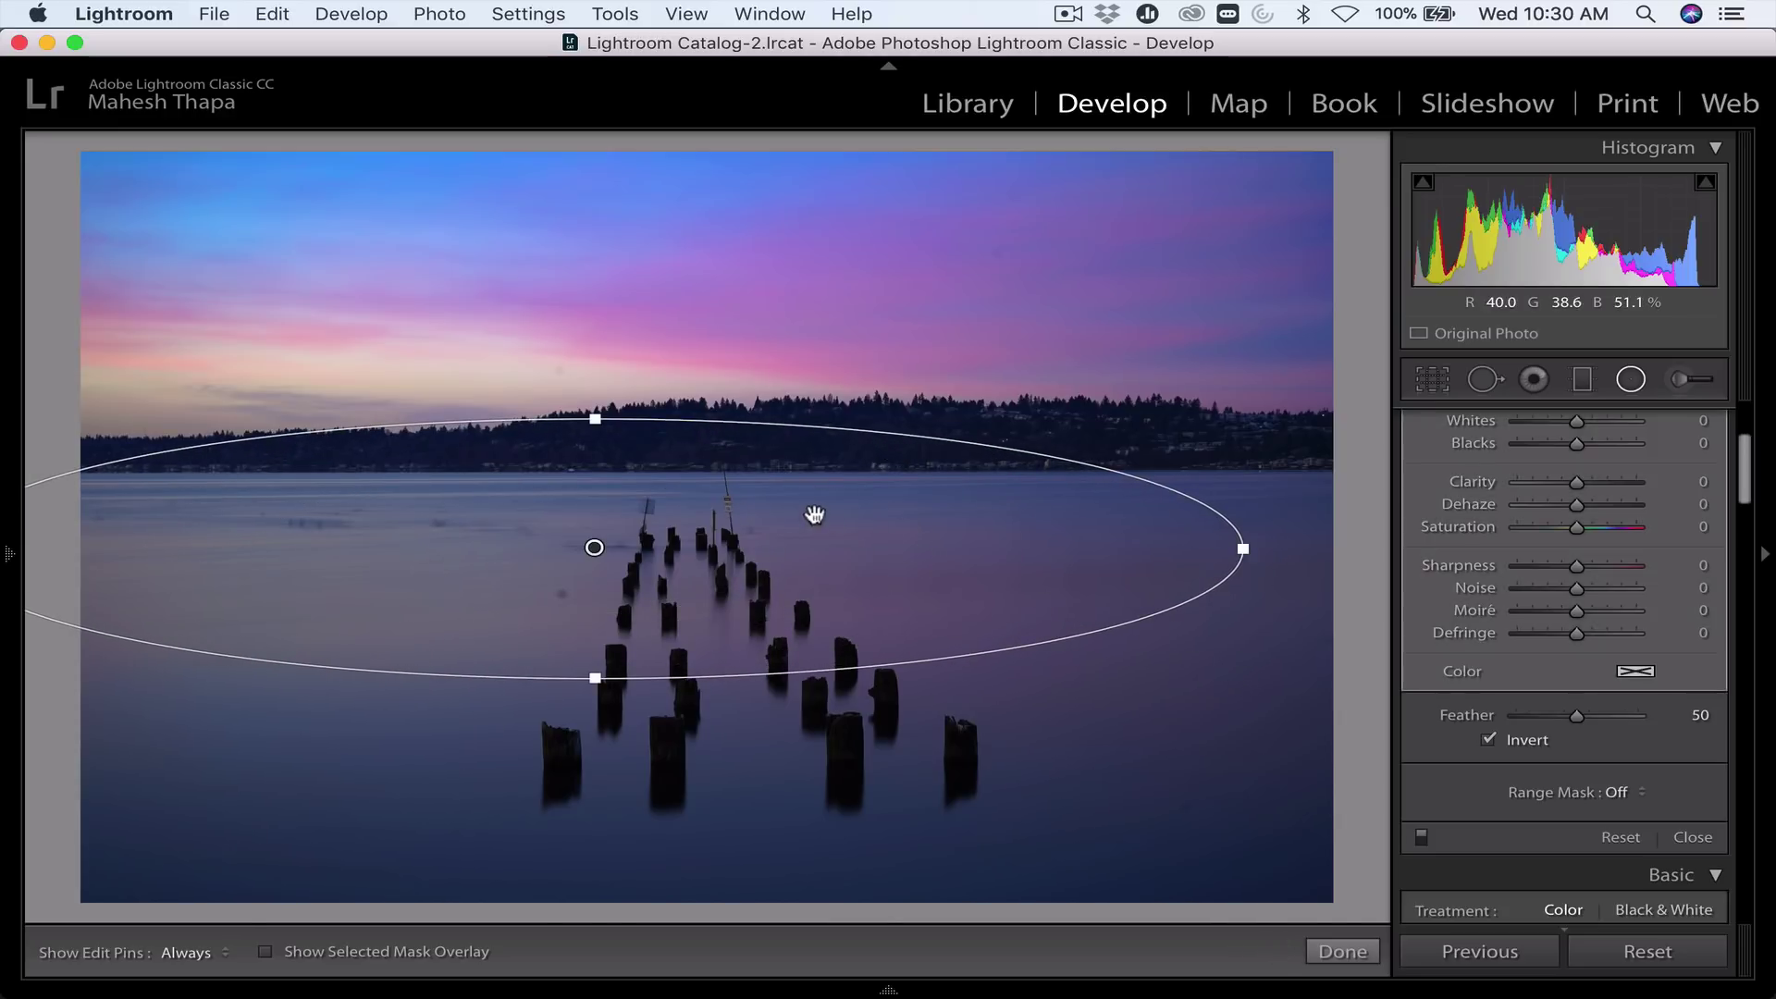
drag(595, 546, 706, 575)
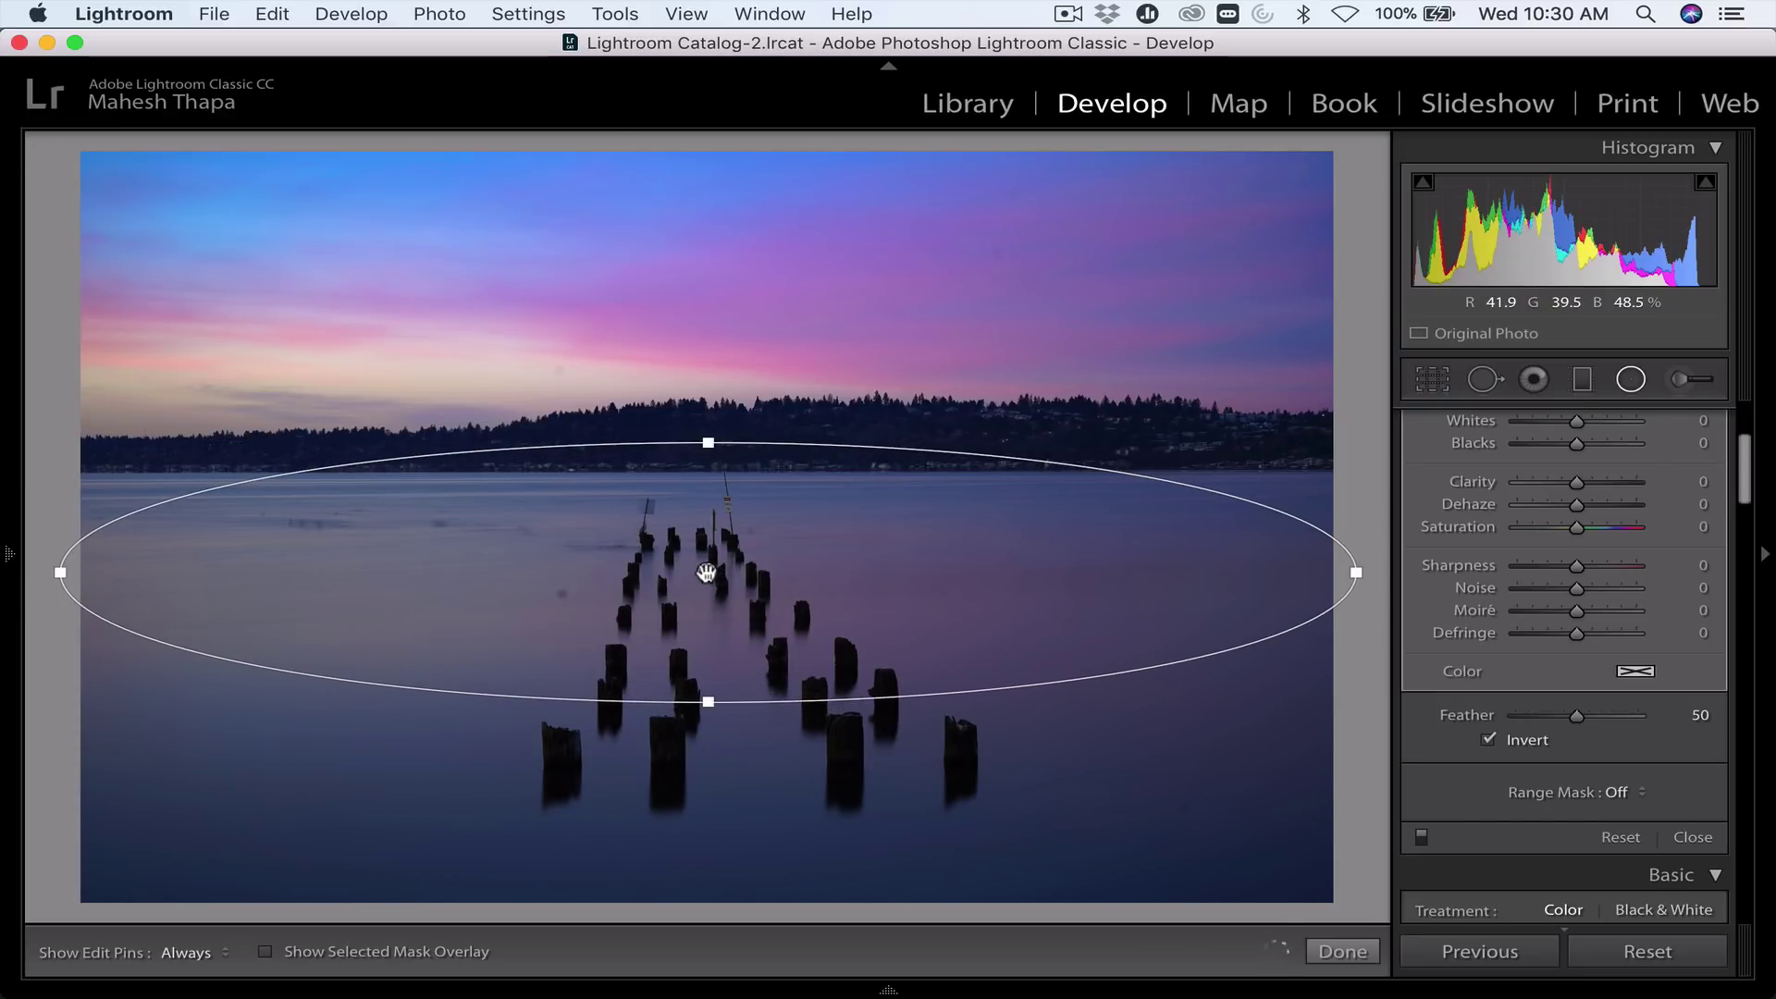
drag(705, 444, 708, 468)
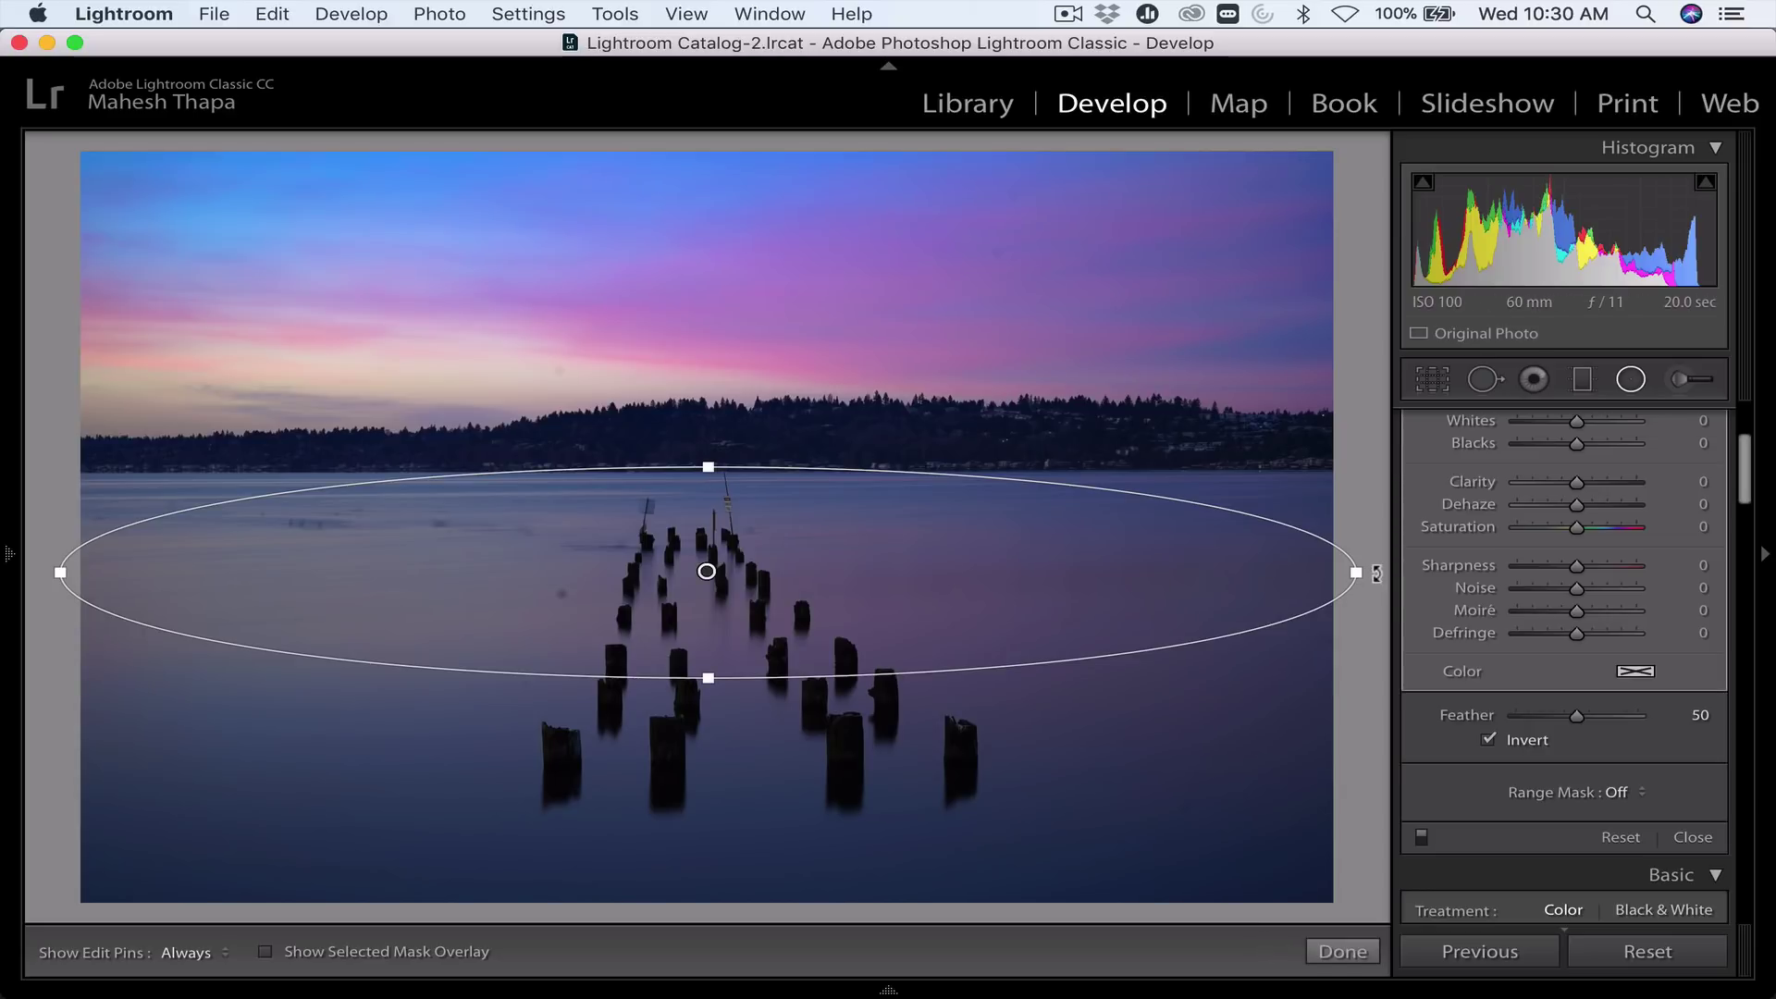
drag(1383, 575, 1385, 546)
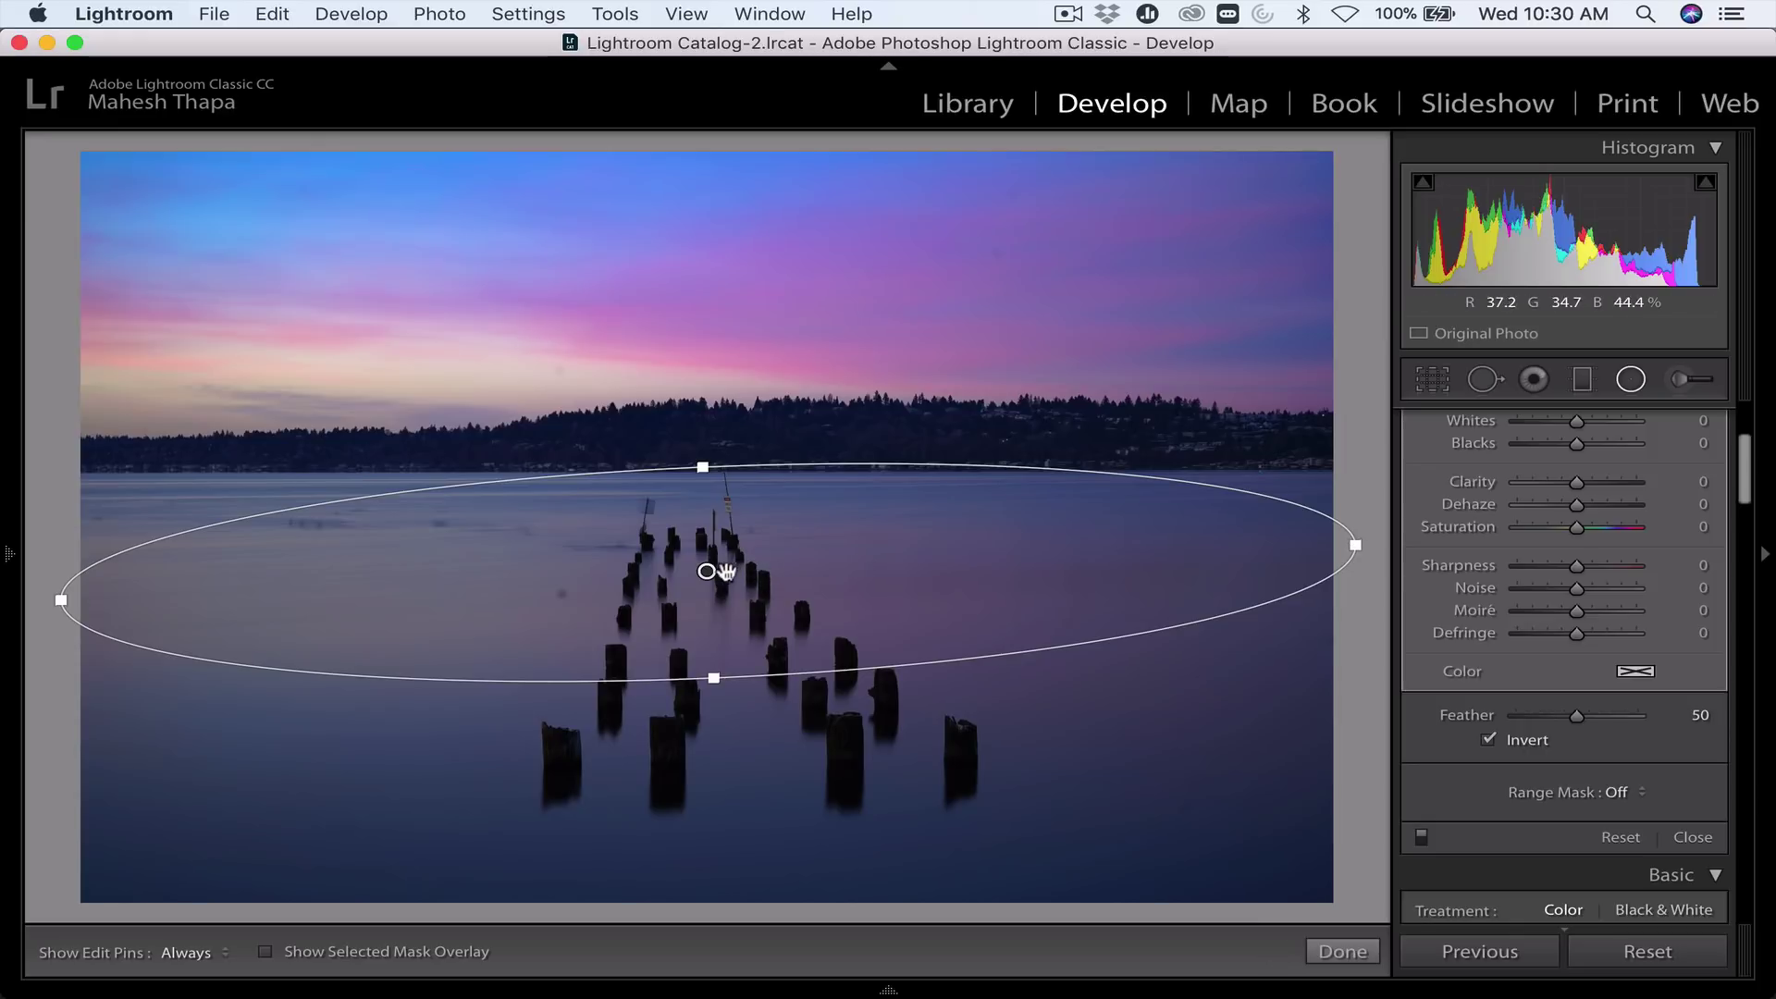
drag(708, 571, 640, 571)
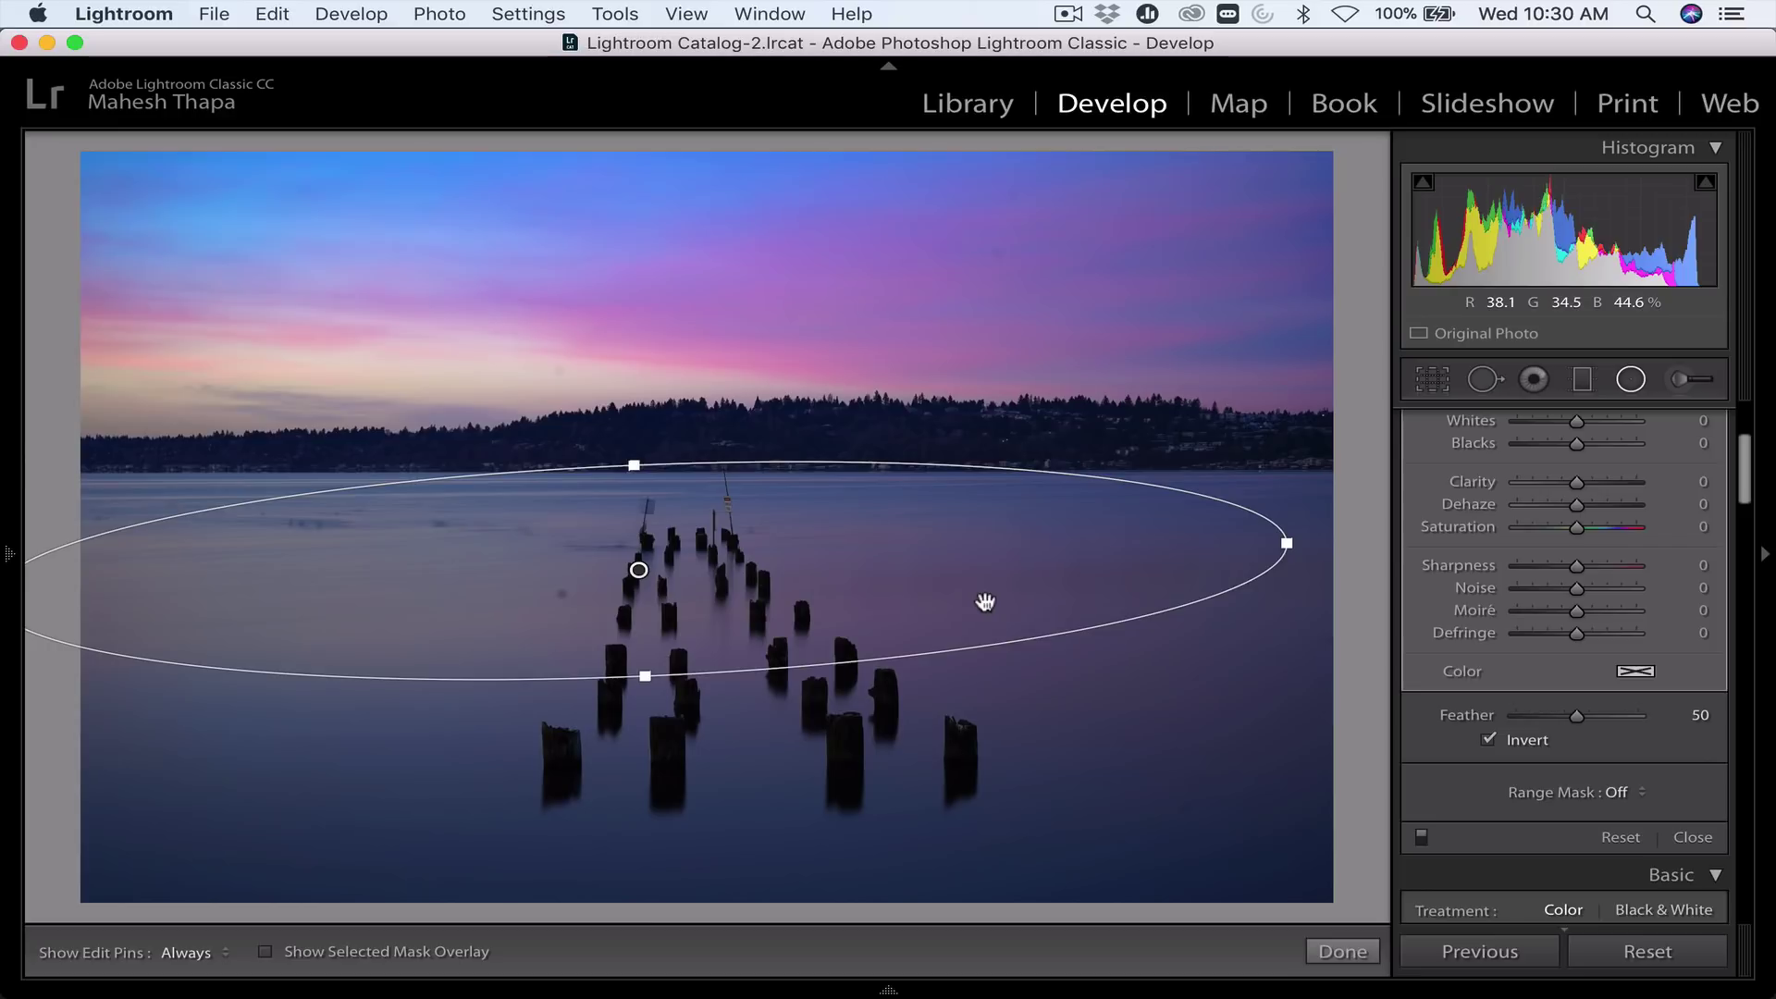
- Set the water radial filter to Dehaze 17, Saturation 19, Temp 7 and Tint 9
scroll(1591, 533, up, 5)
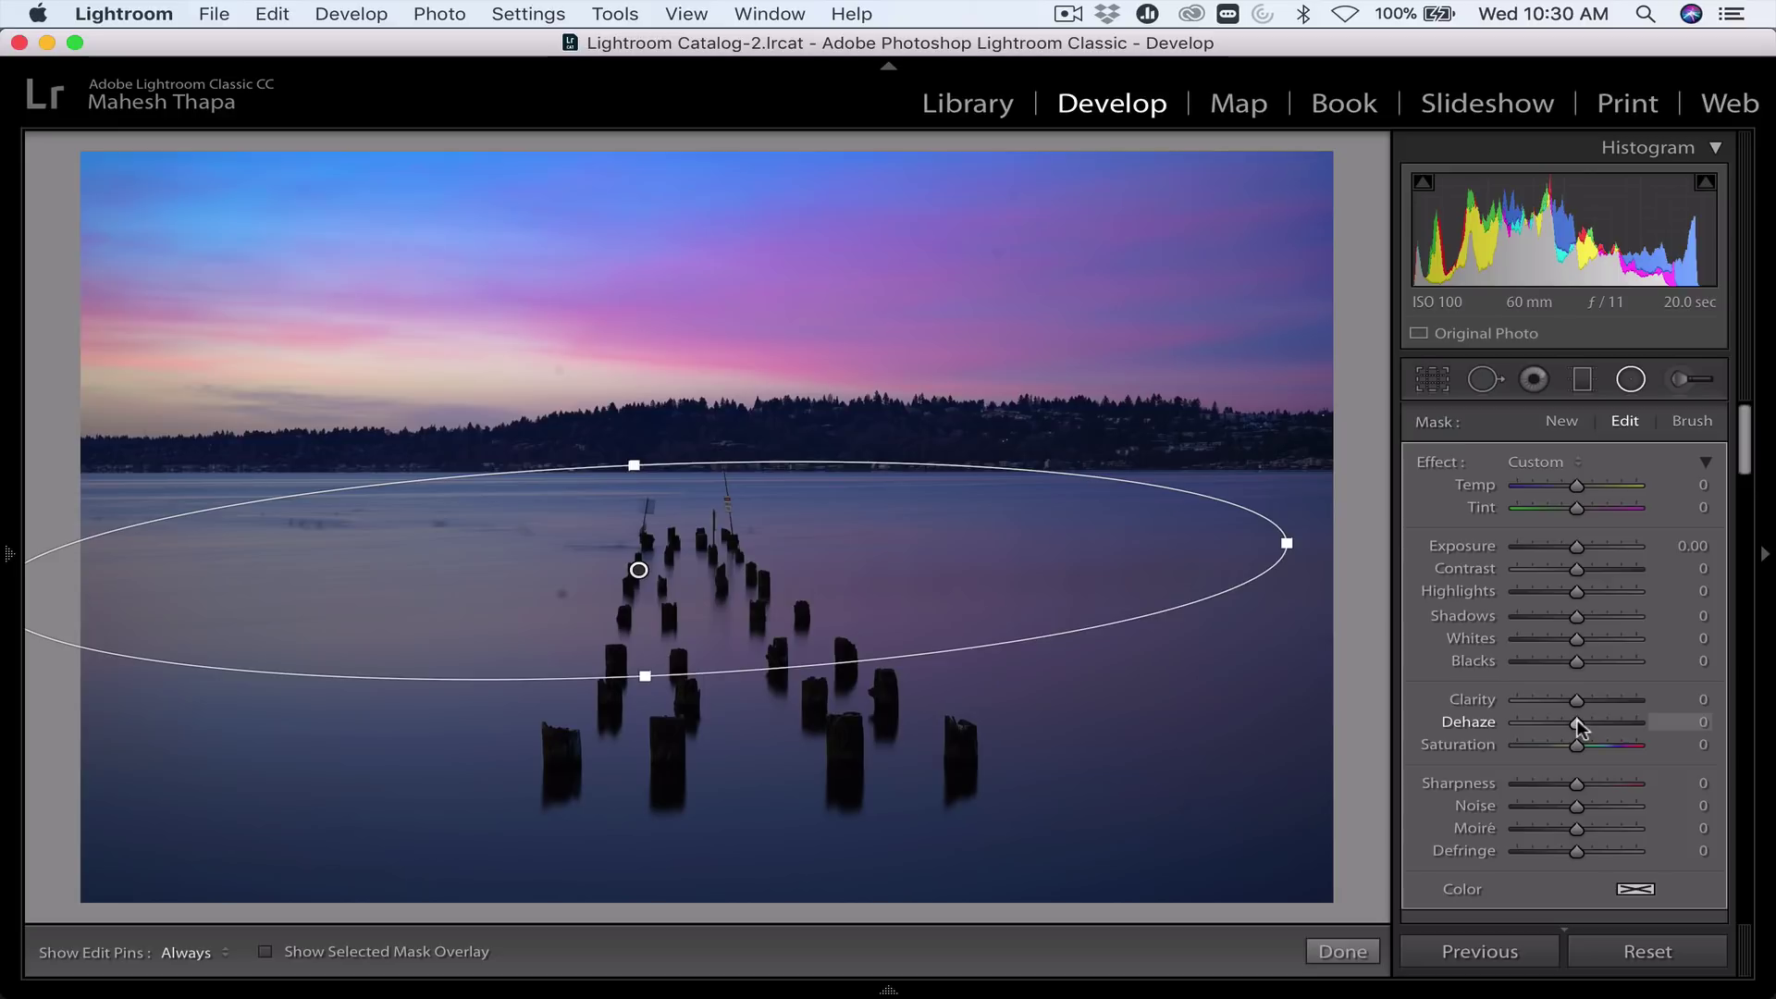
drag(1574, 719, 1585, 720)
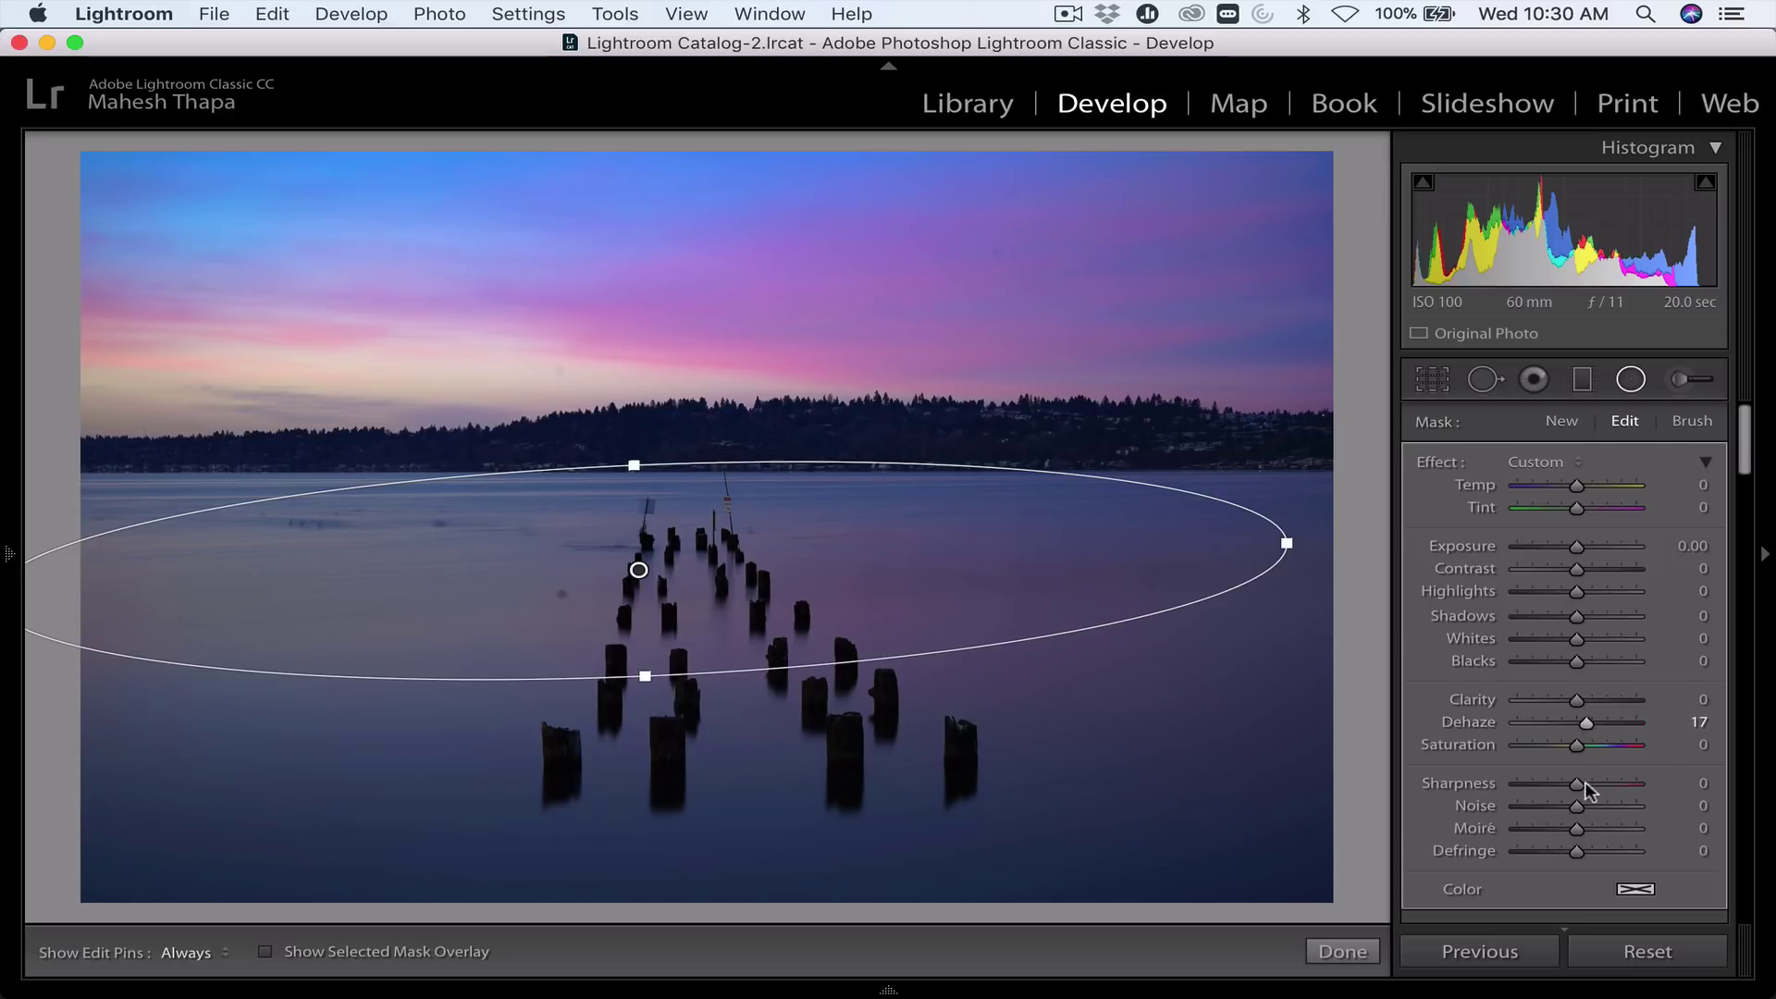
drag(1575, 741, 1586, 740)
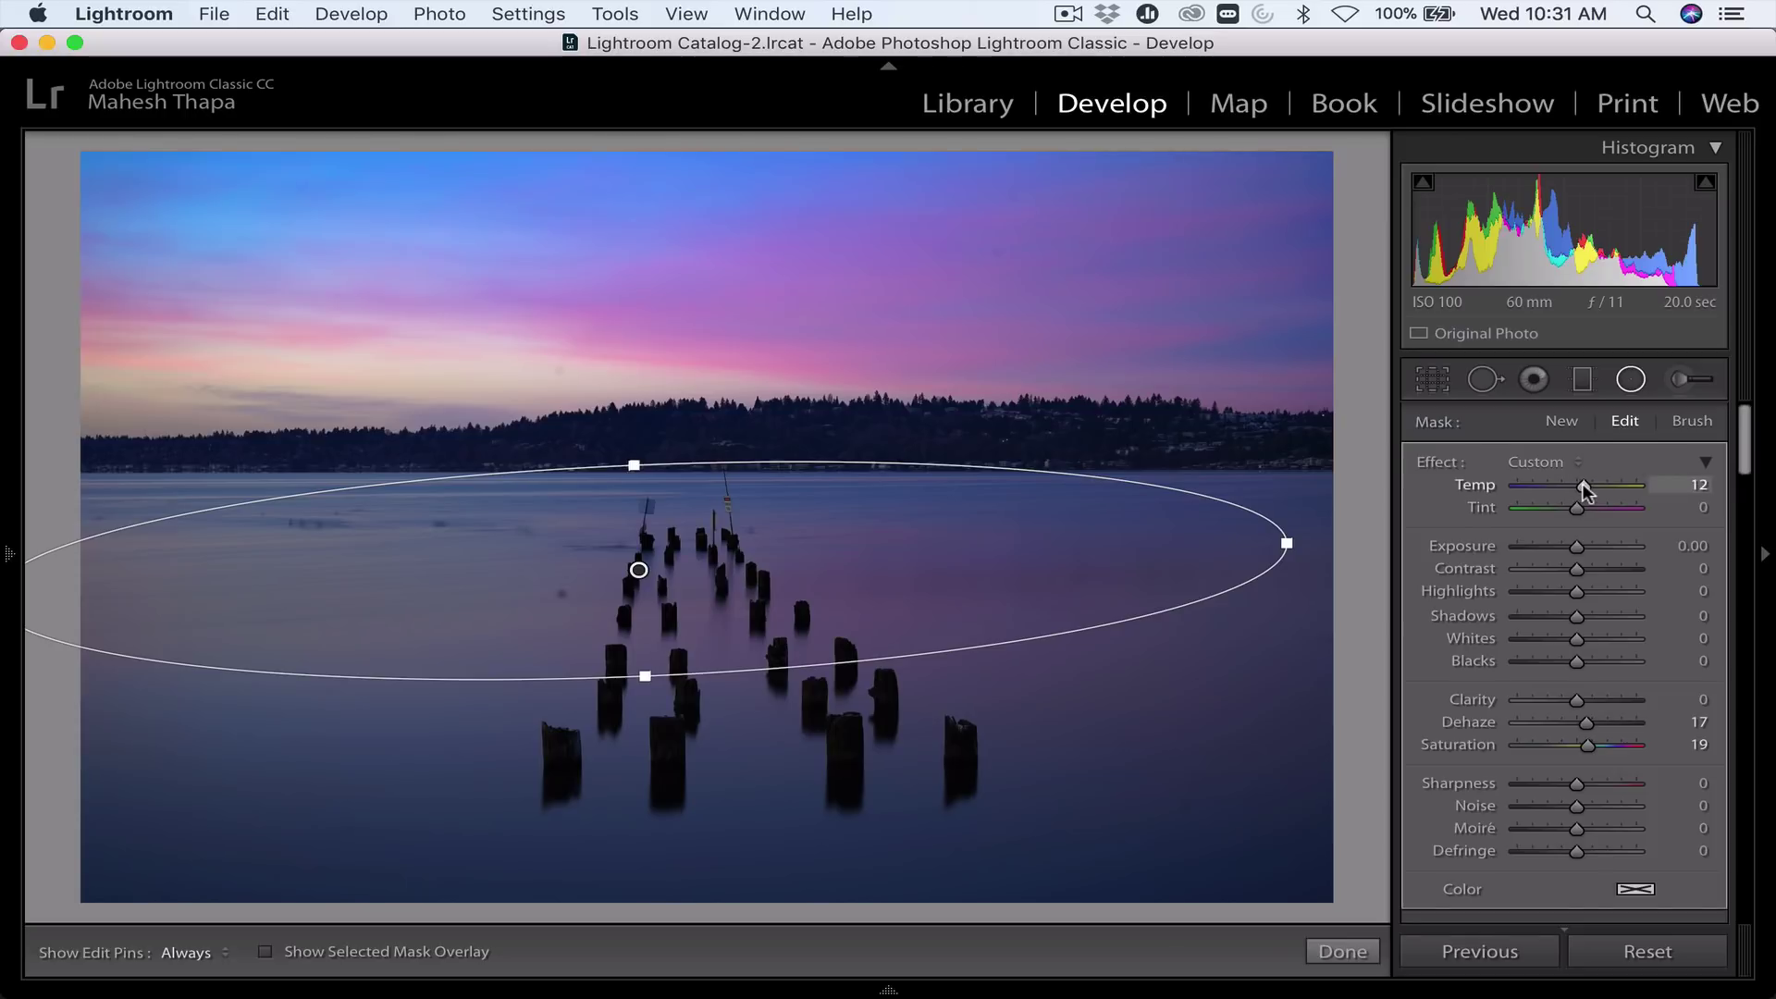
drag(1584, 483, 1579, 483)
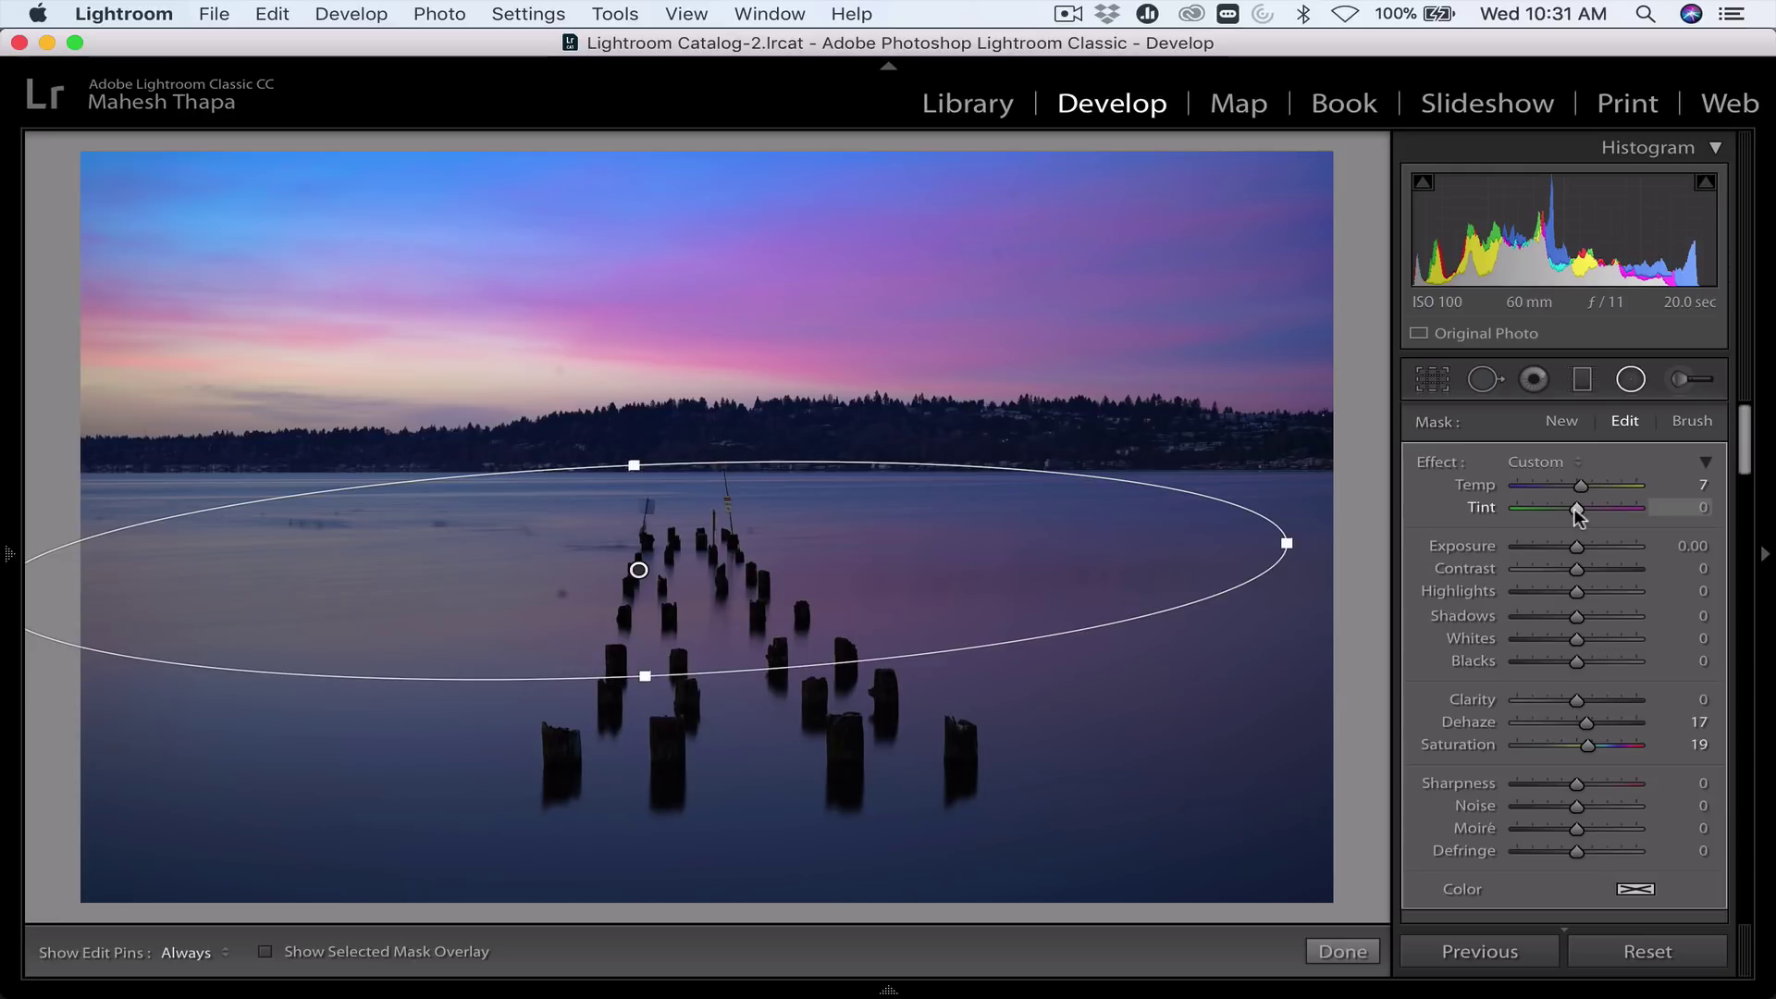
drag(1576, 508, 1581, 546)
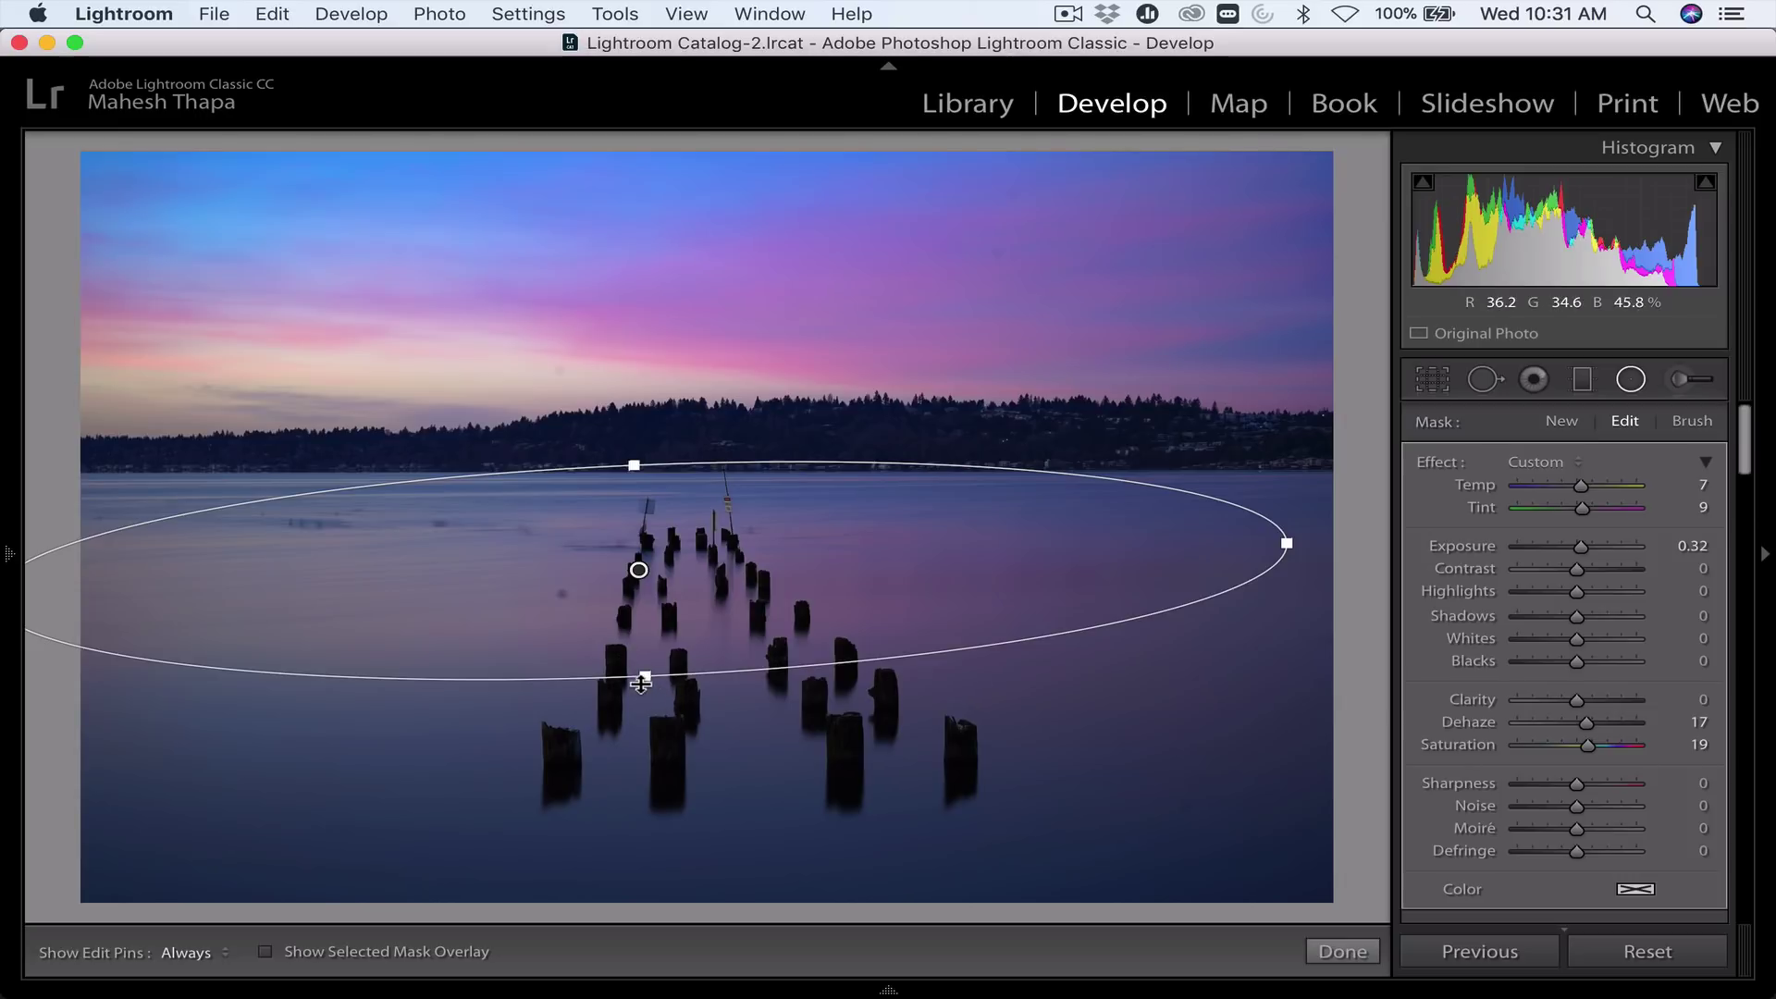
- Enlarge the water filter's ellipse and shift it down and right over the water and pier
drag(644, 679, 669, 710)
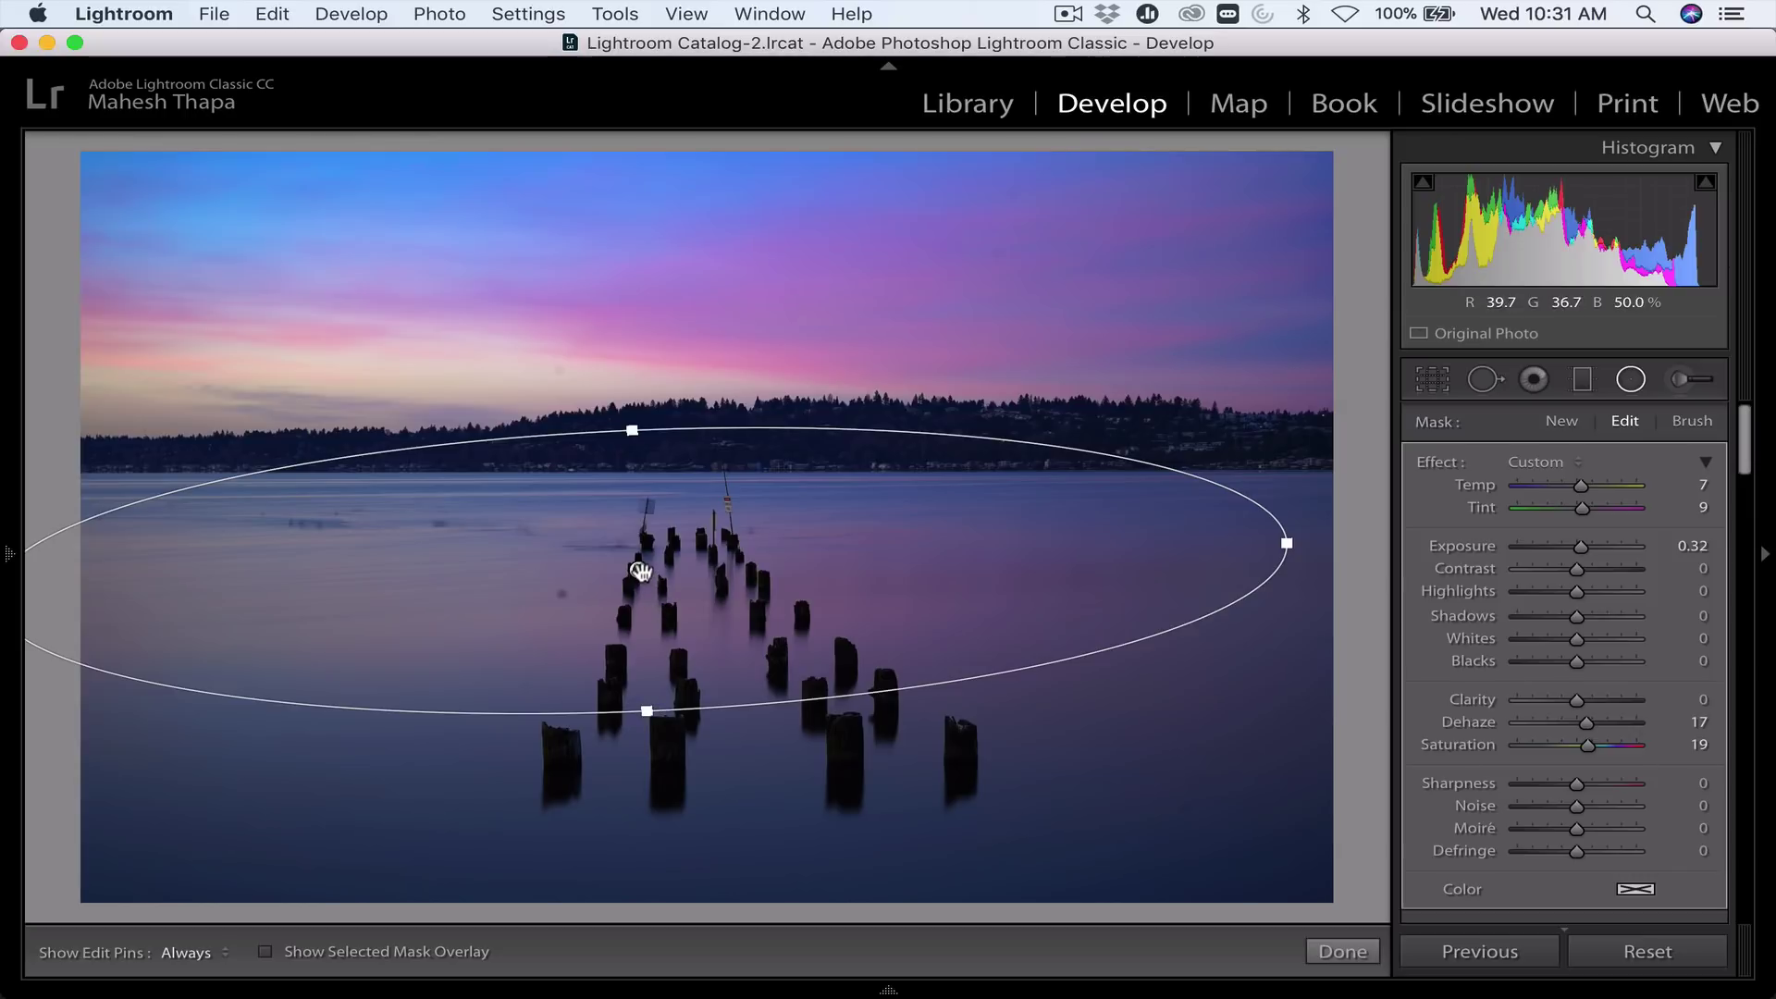
mouse_move(638, 570)
mouse_down()
mouse_move(657, 594)
mouse_move(619, 589)
mouse_up()
mouse_move(619, 588)
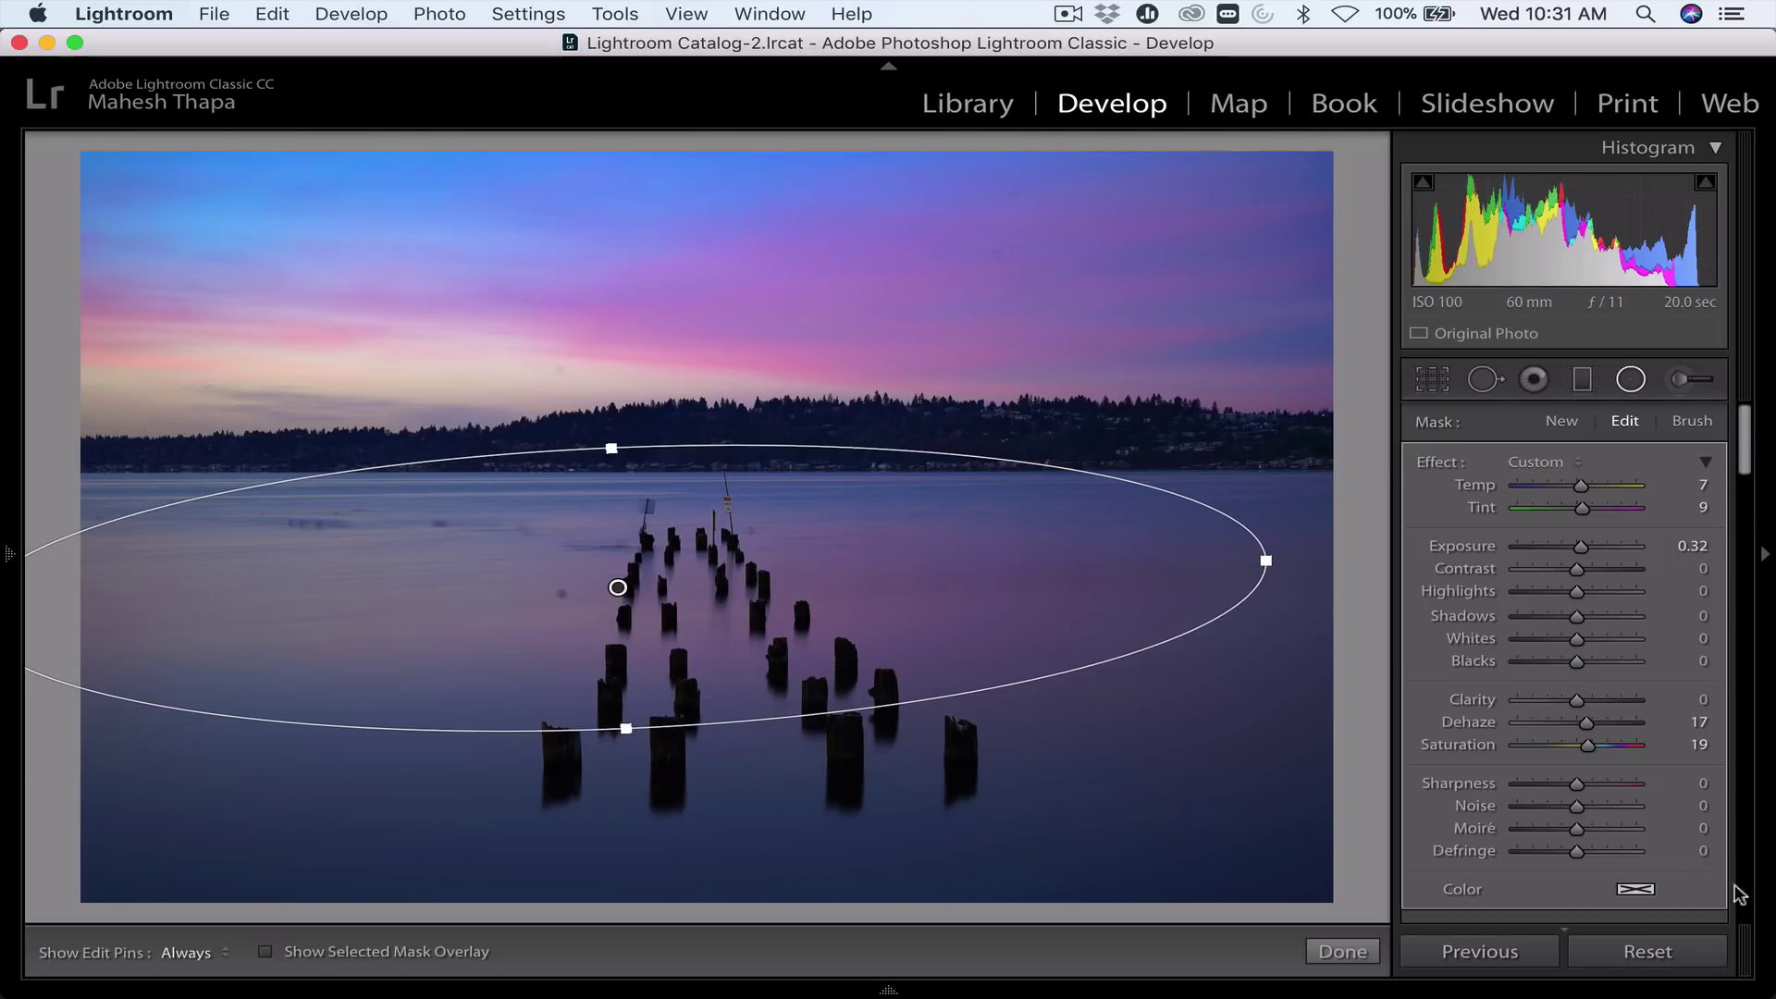
scroll(1599, 801, down, 5)
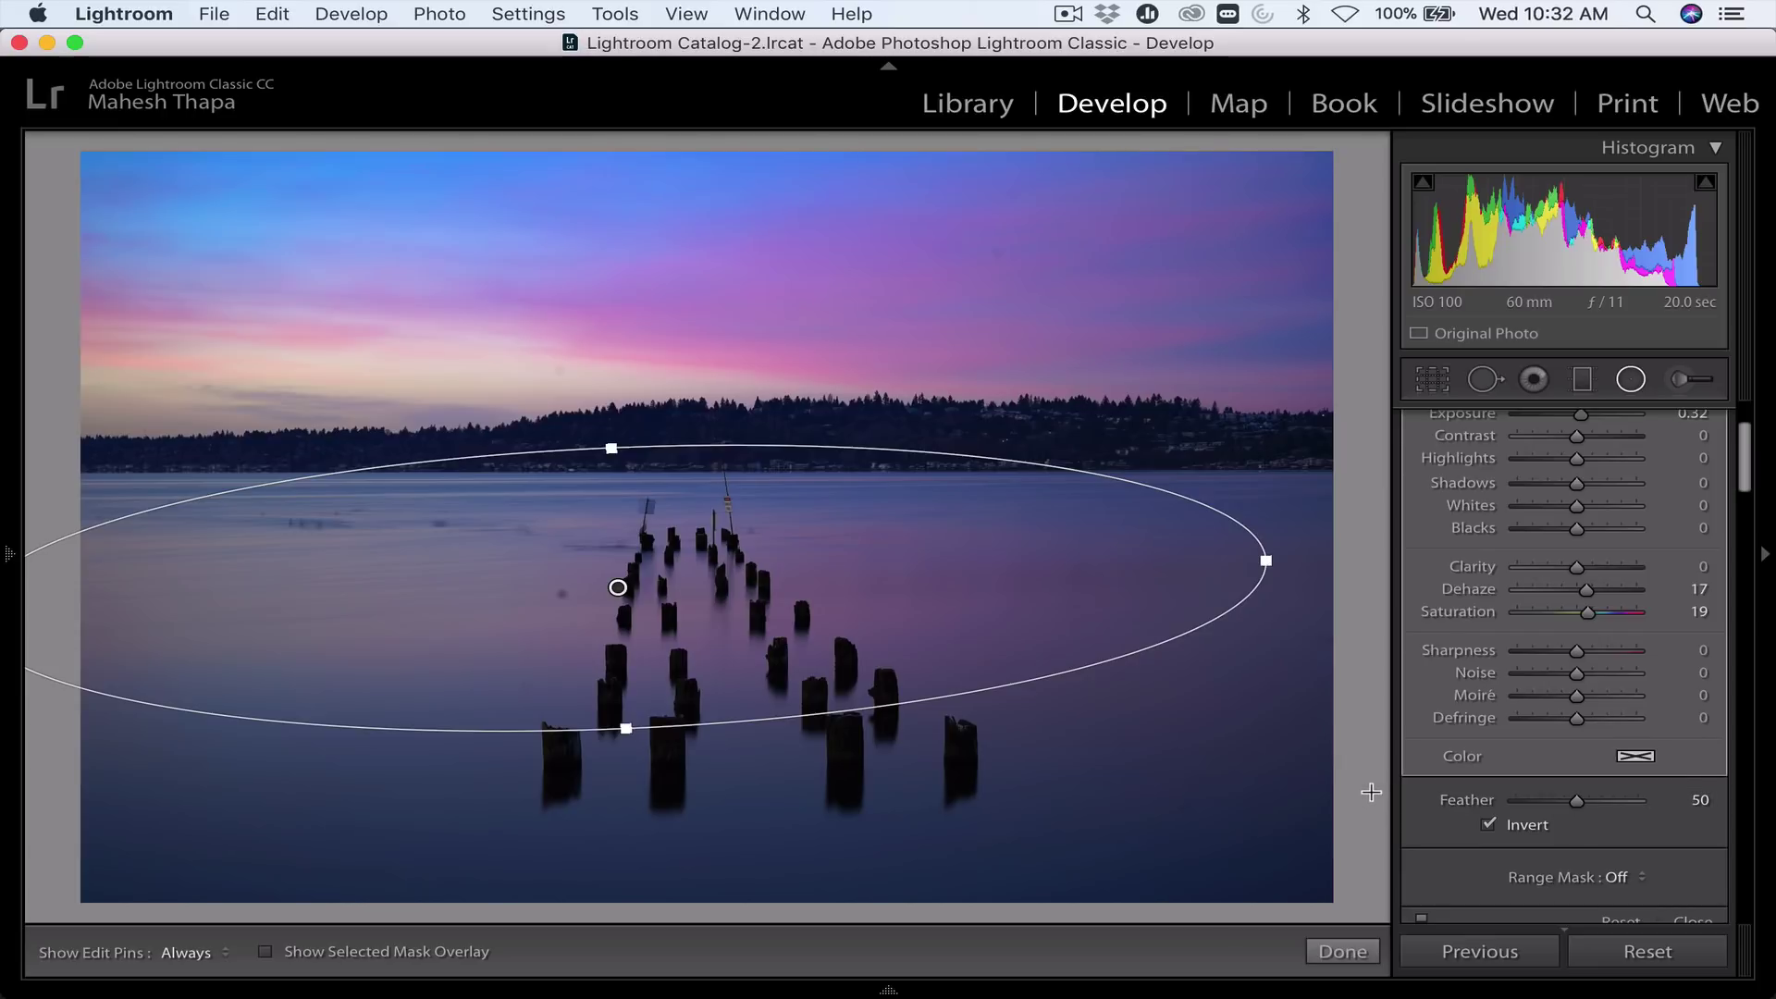
- Commit the water radial filter and compare the edited photo with its unedited version
click(1630, 381)
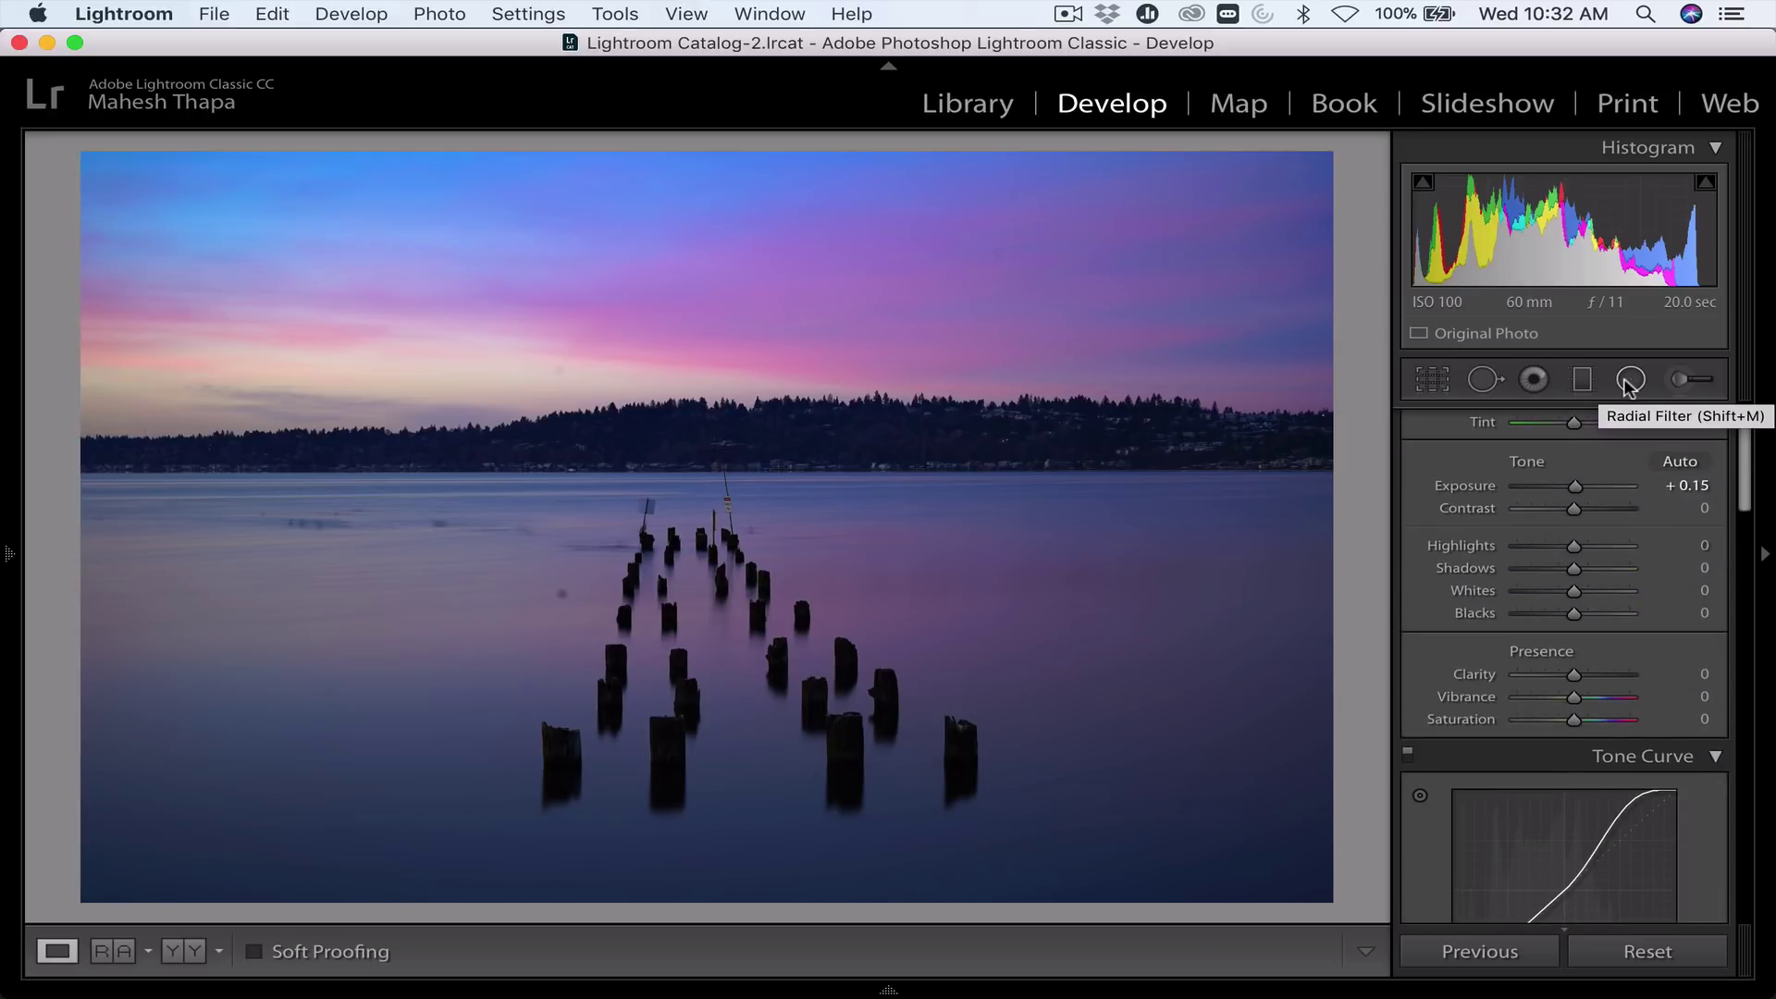
key(Left)
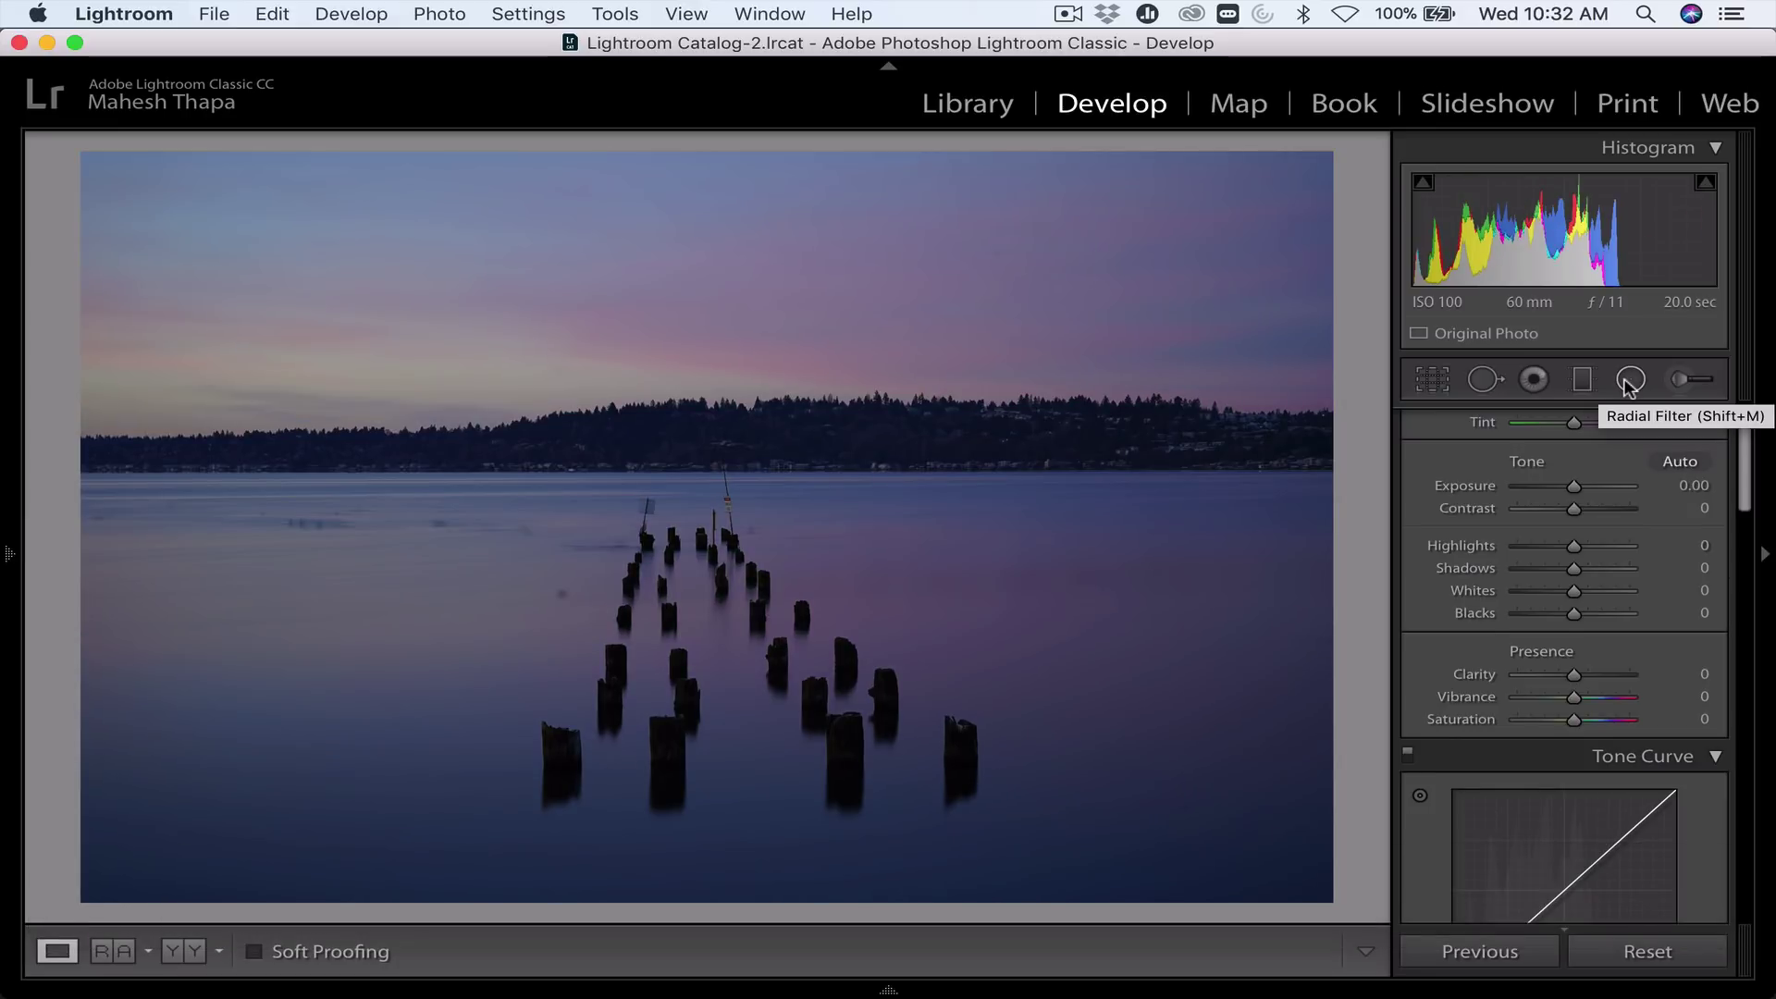
key(Right)
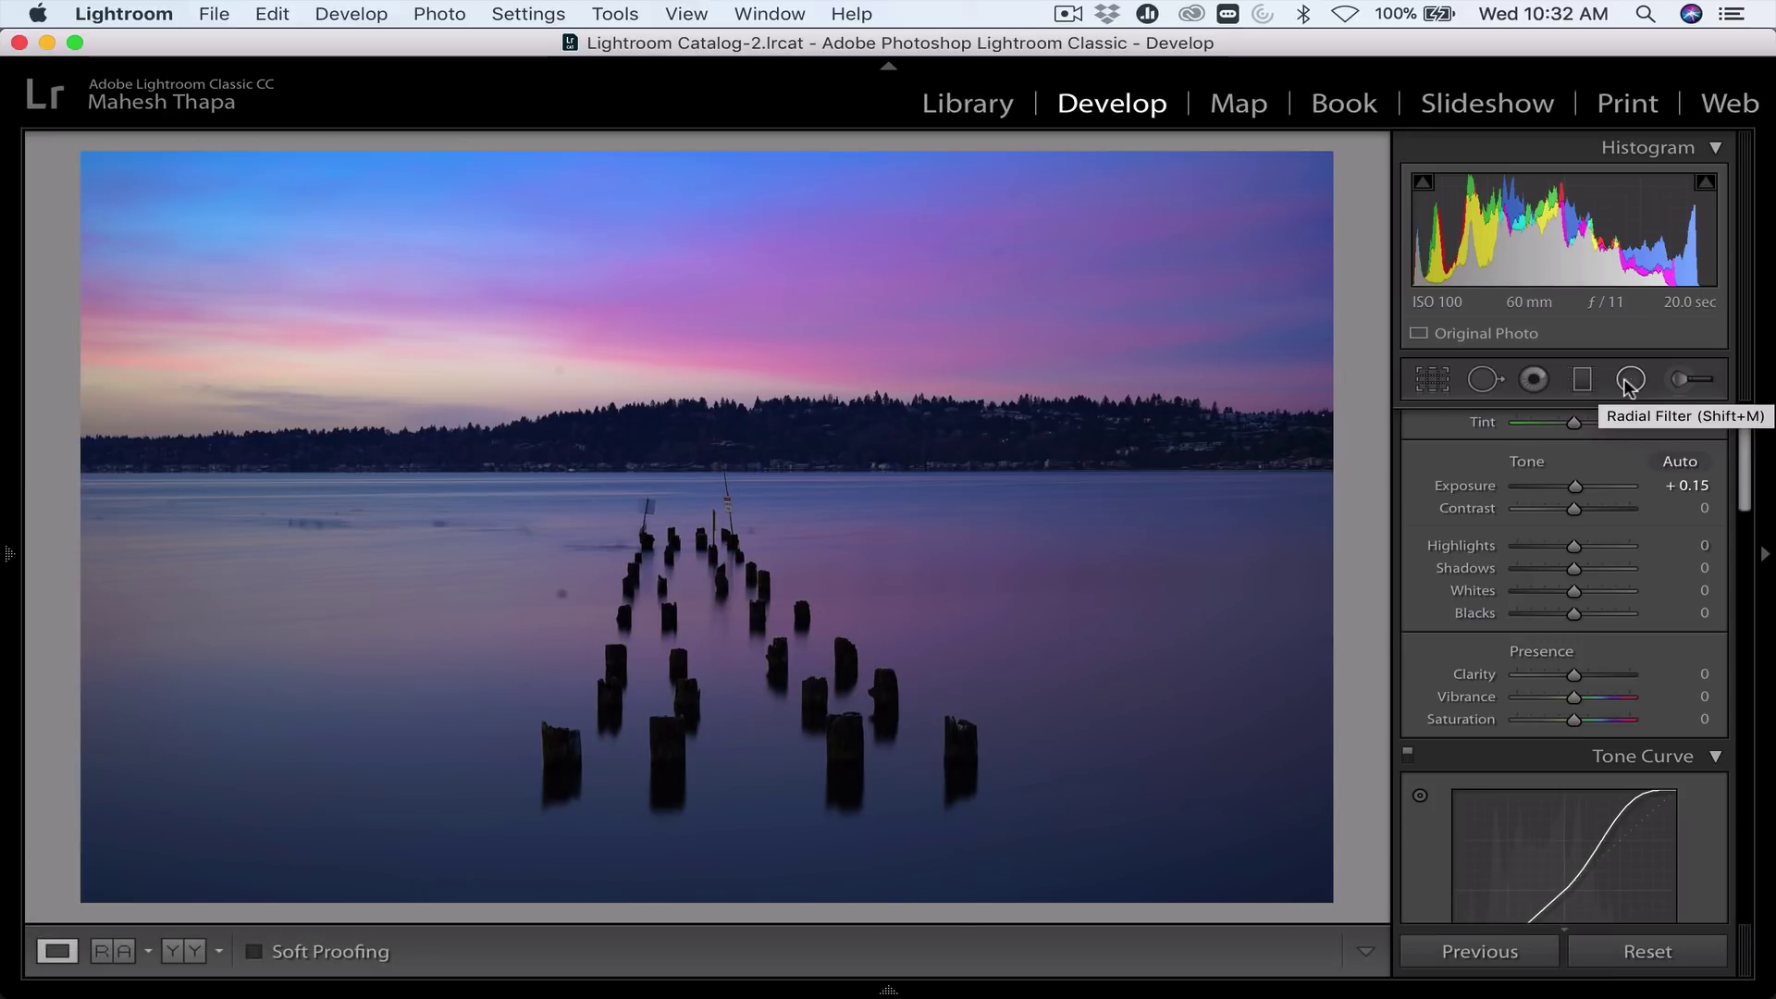
scroll(1588, 565, down, 5)
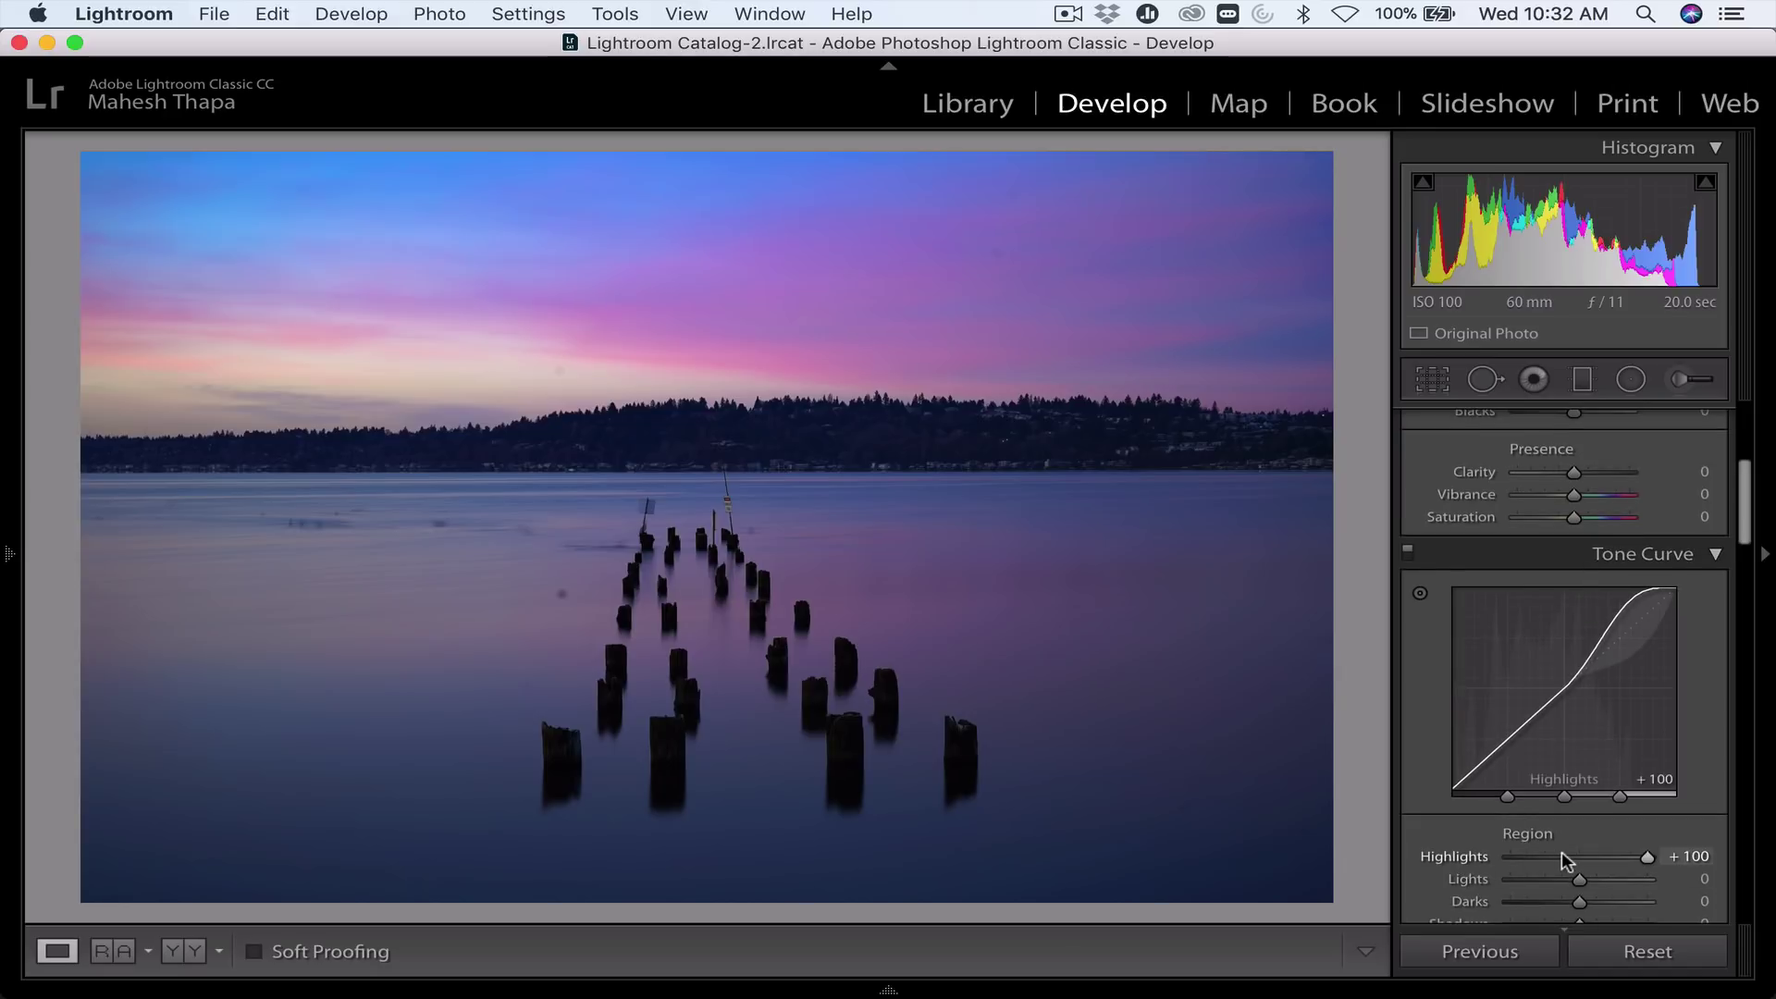
scroll(1562, 851, up, 5)
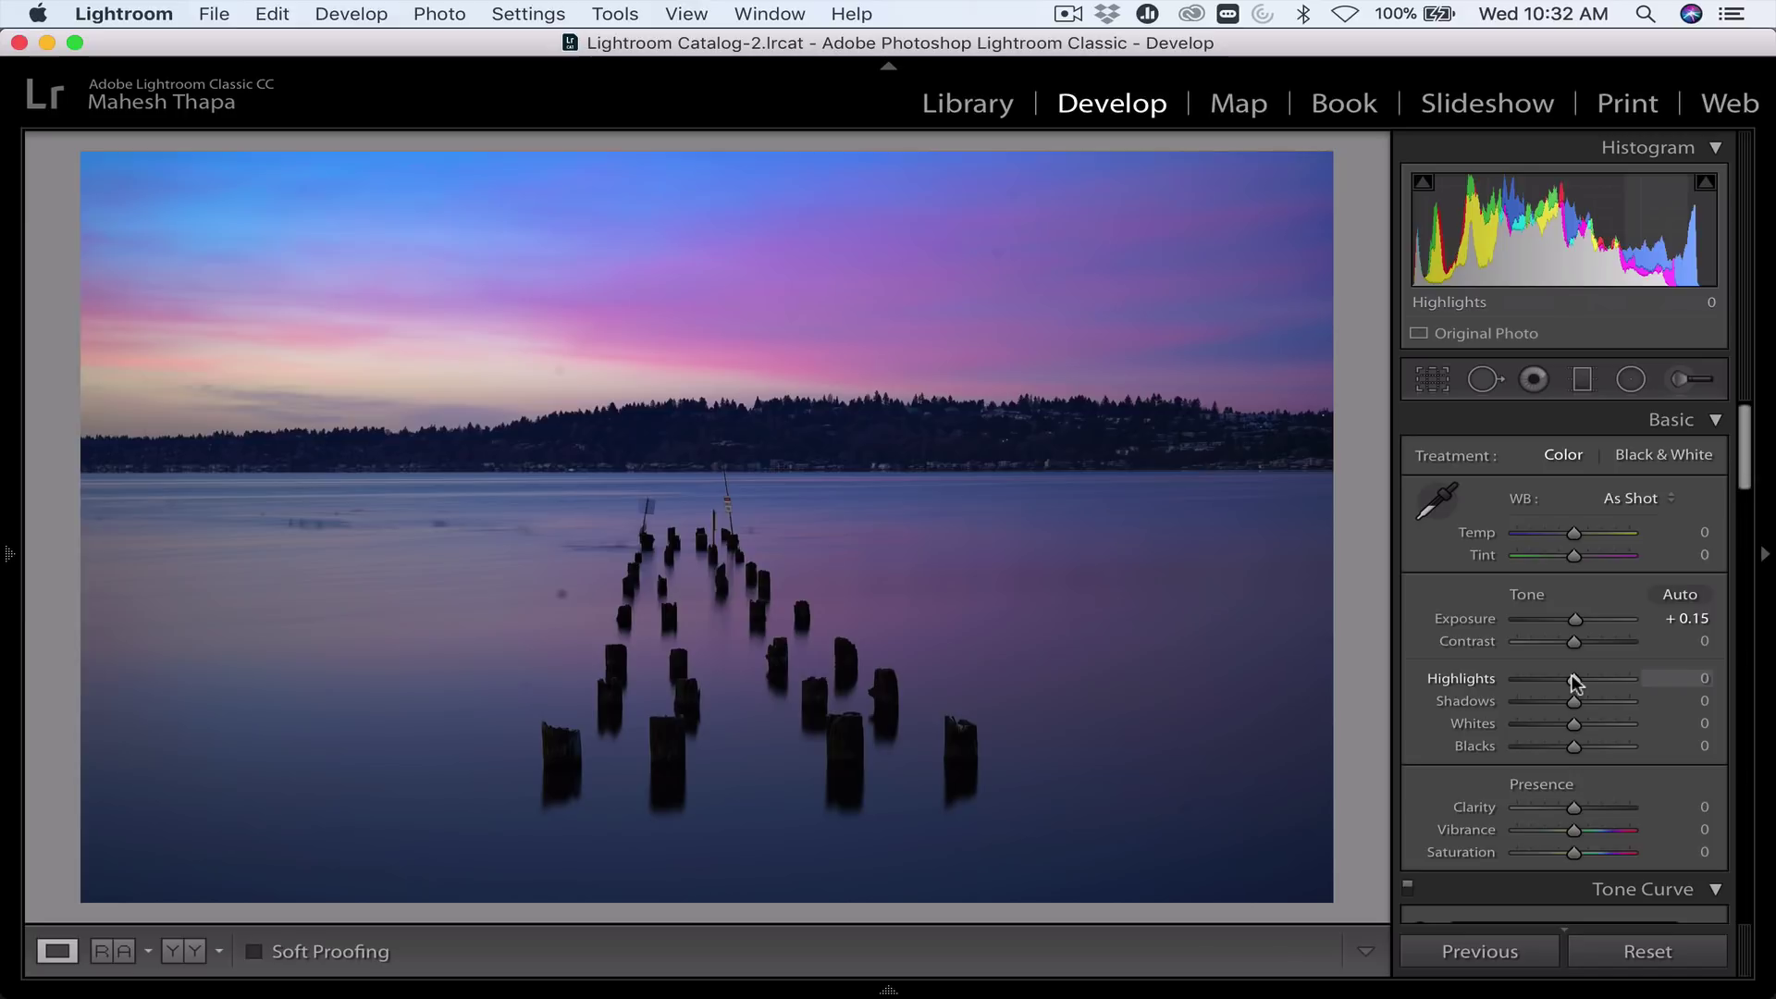
scroll(1576, 684, down, 6)
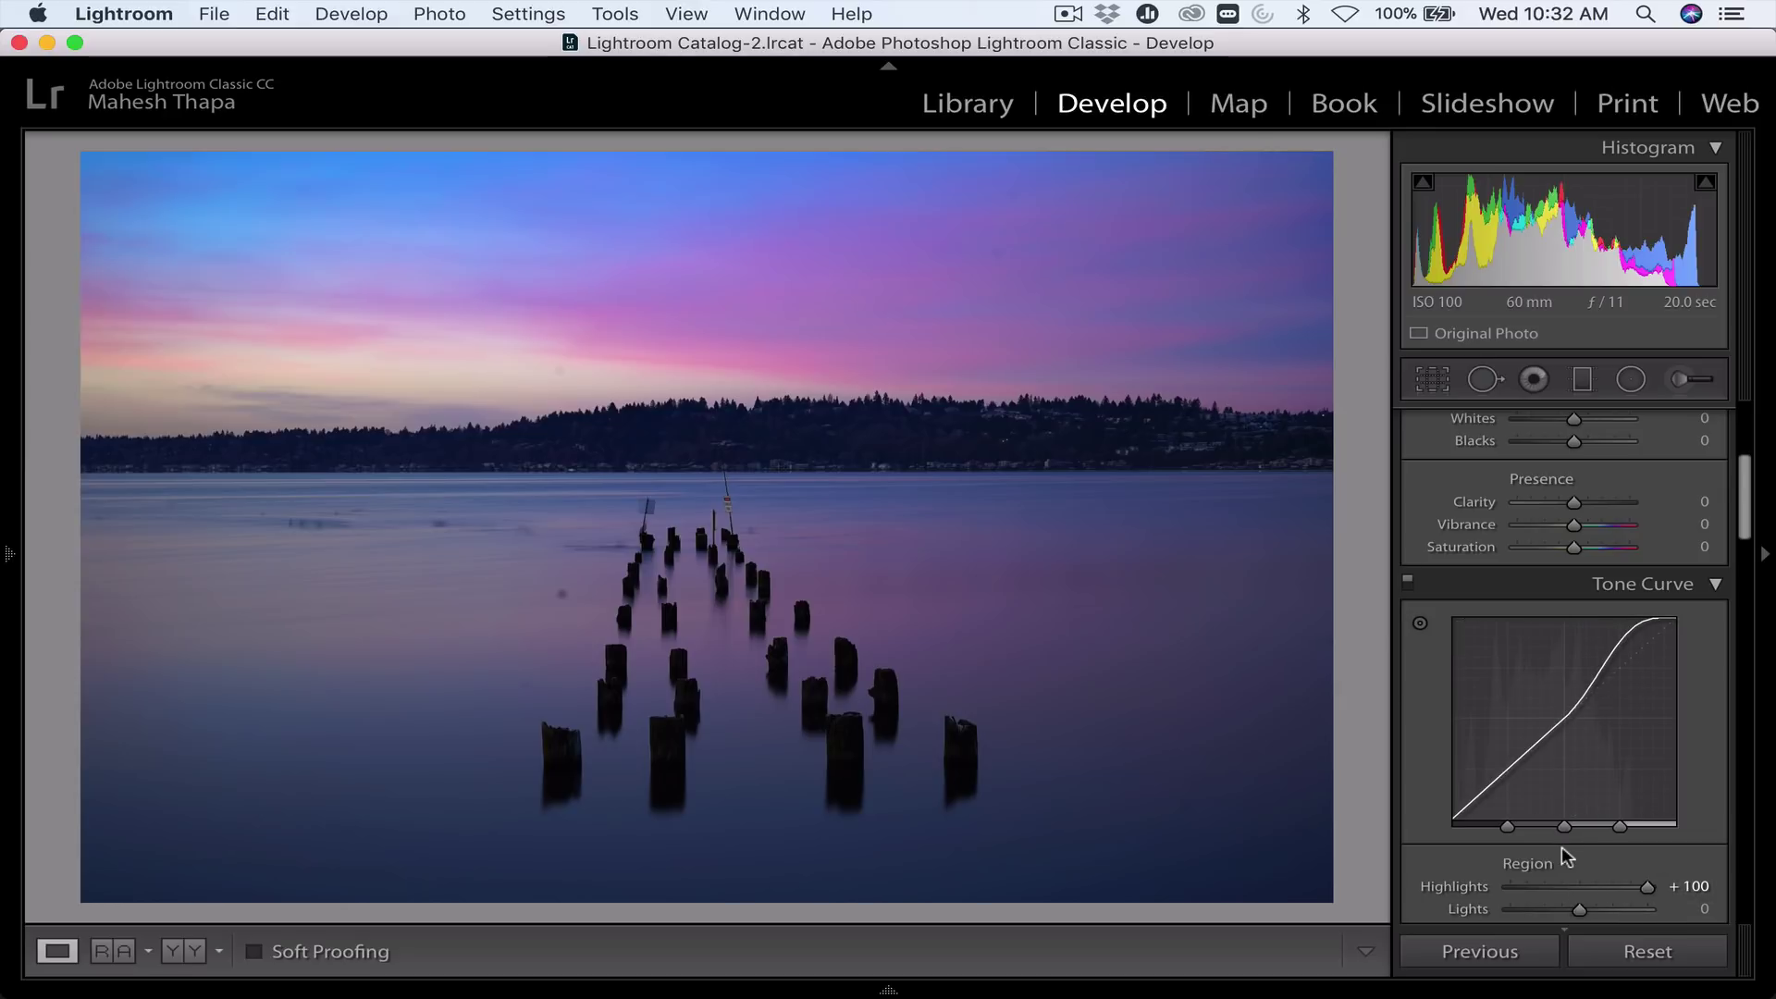
scroll(1562, 857, up, 5)
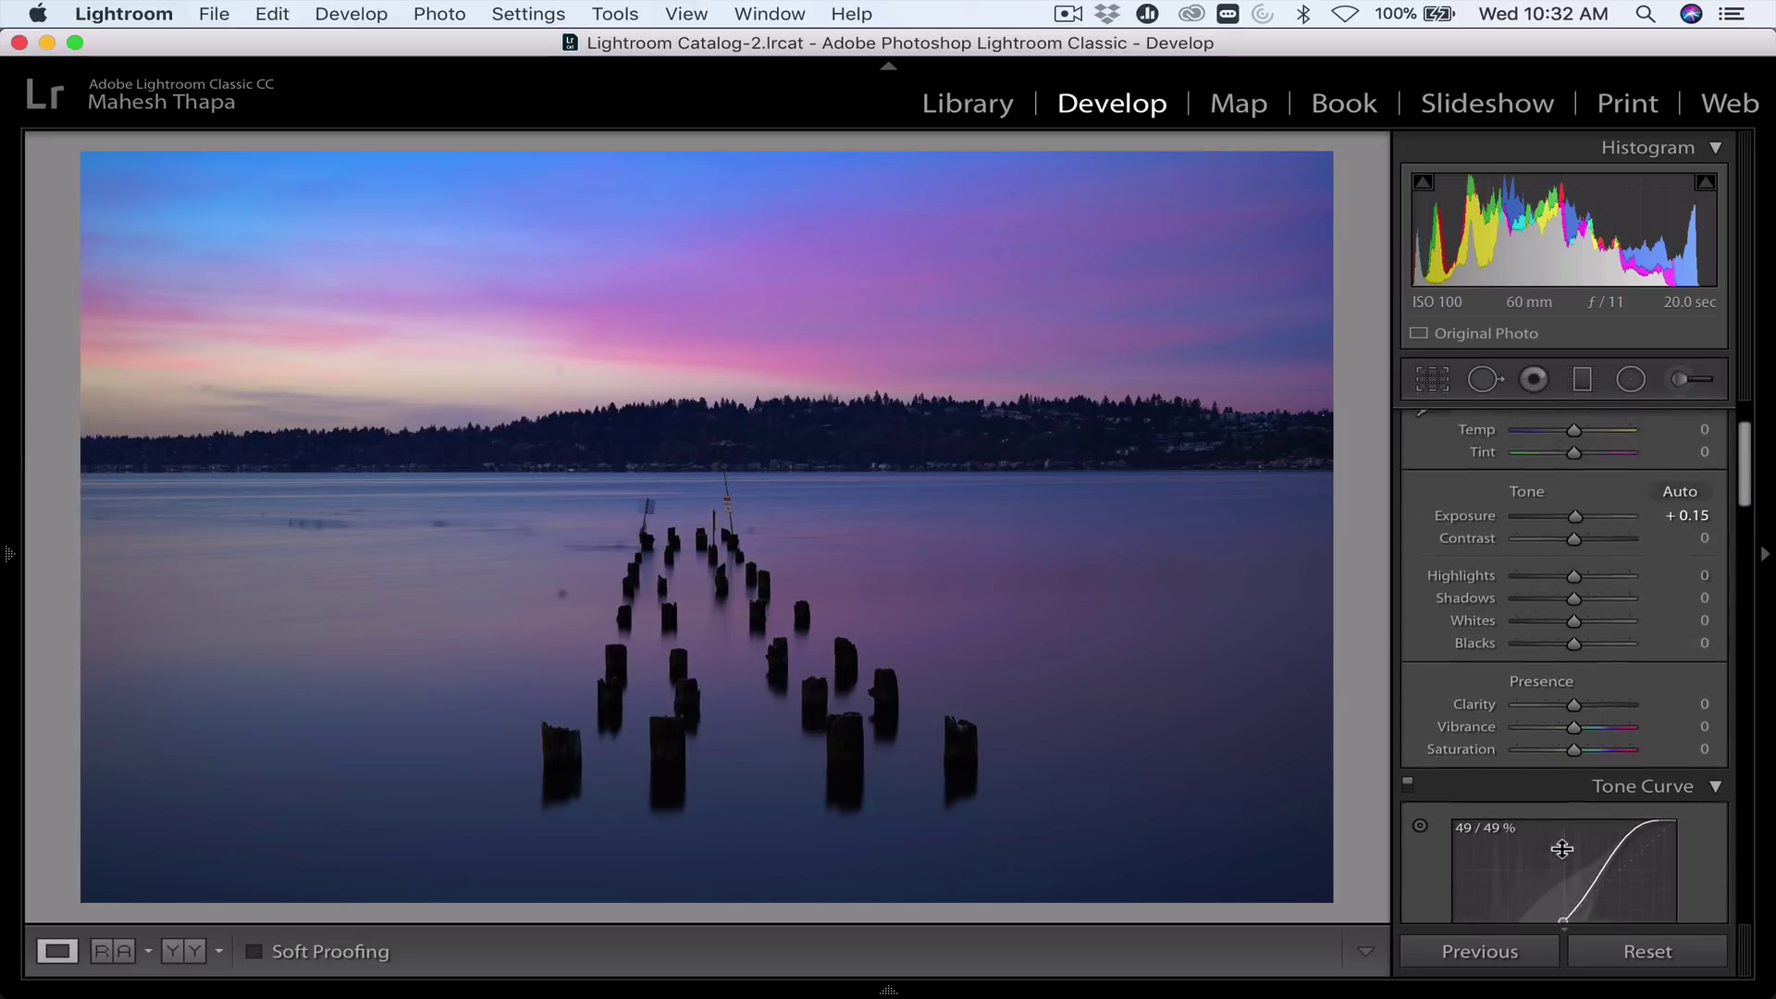